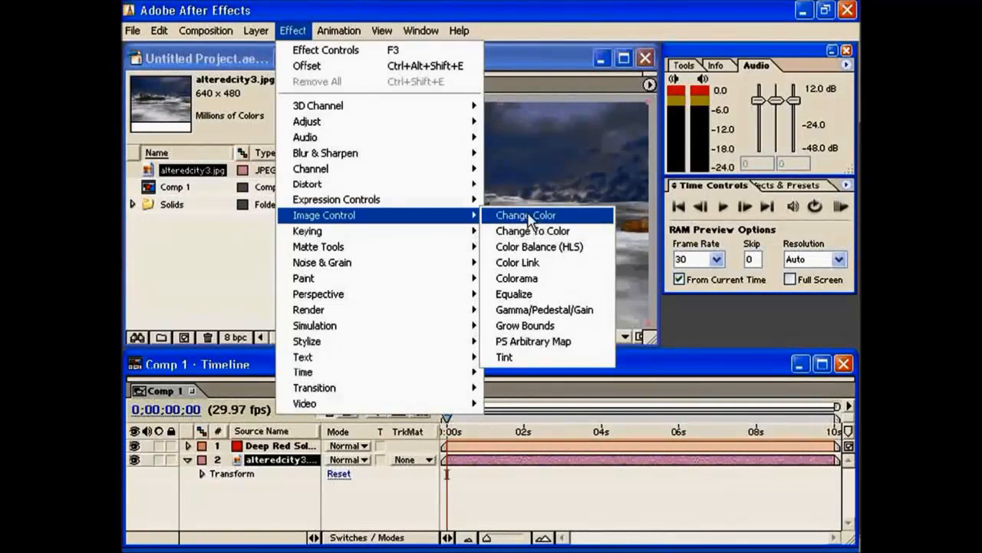
Apply the Change Color effect to the alteredcity3.jpg layer, sampling the dark blue sky as the colour to change and setting Hue Transform to 255.
{"action": "left_click", "coordinate": [525, 218]}
{"action": "left_click_drag", "start_coordinate": [393, 340], "coordinate": [293, 198]}
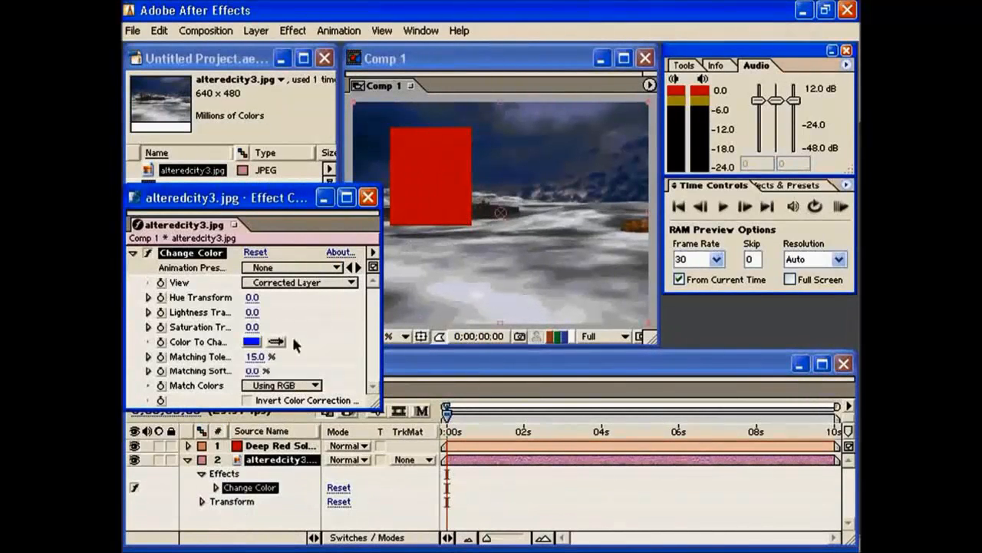
{"action": "left_click", "coordinate": [277, 341]}
{"action": "left_click", "coordinate": [375, 131]}
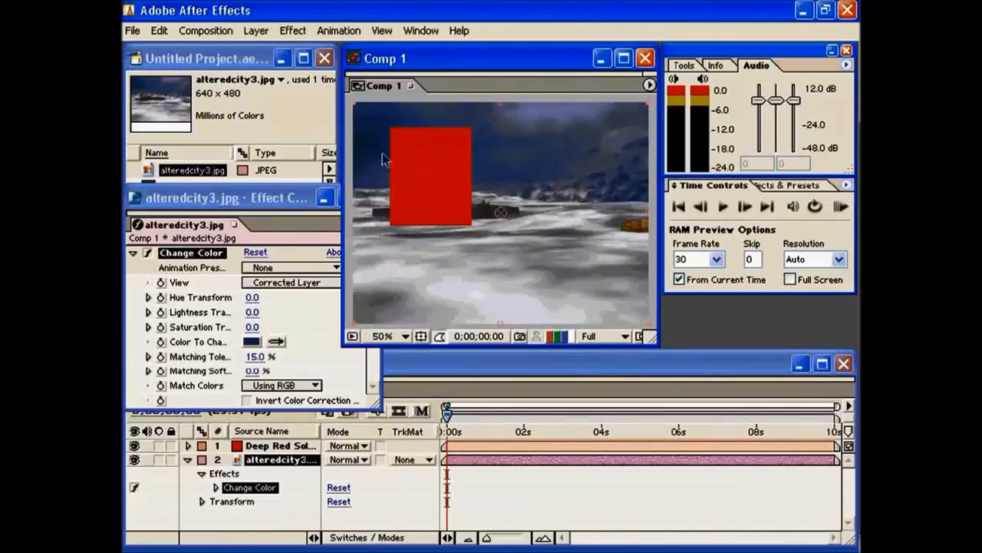
{"action": "left_click", "coordinate": [277, 341]}
{"action": "left_click", "coordinate": [530, 195]}
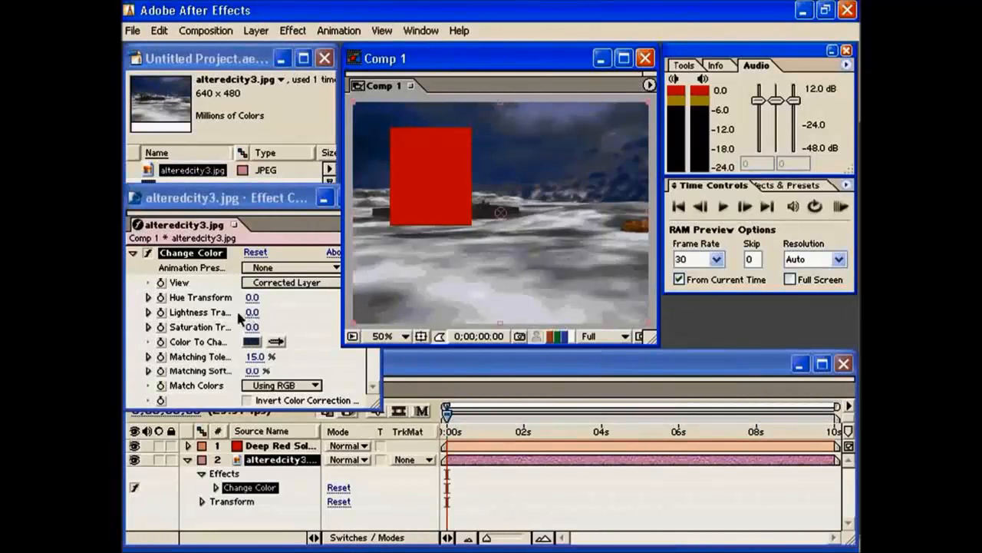
{"action": "left_click_drag", "start_coordinate": [253, 299], "coordinate": [500, 308]}
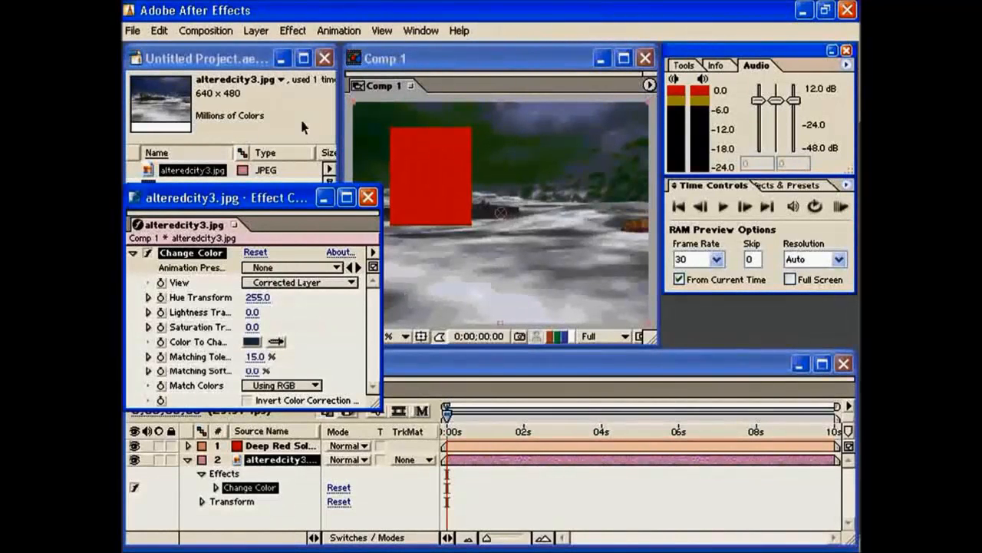
Add the Colorama effect to the alteredcity3.jpg layer and expand its Input Phase settings.
{"action": "left_click", "coordinate": [290, 31]}
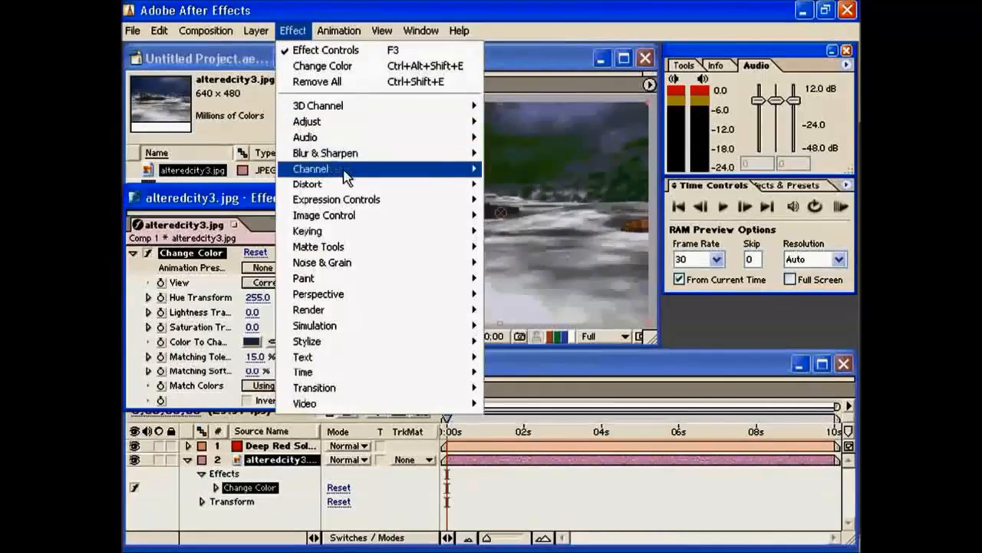
{"action": "mouse_move", "coordinate": [347, 188]}
{"action": "mouse_move", "coordinate": [333, 215]}
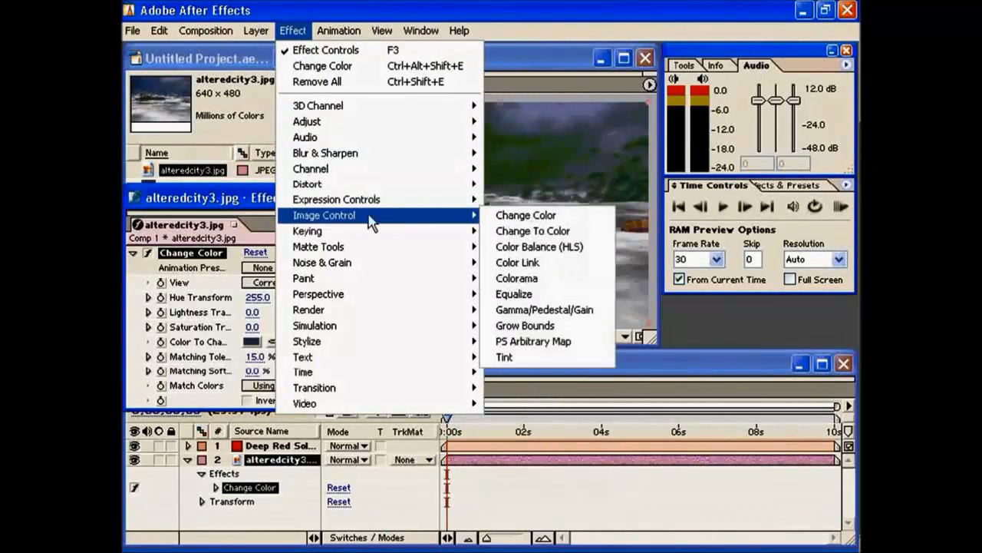
{"action": "left_click", "coordinate": [542, 278]}
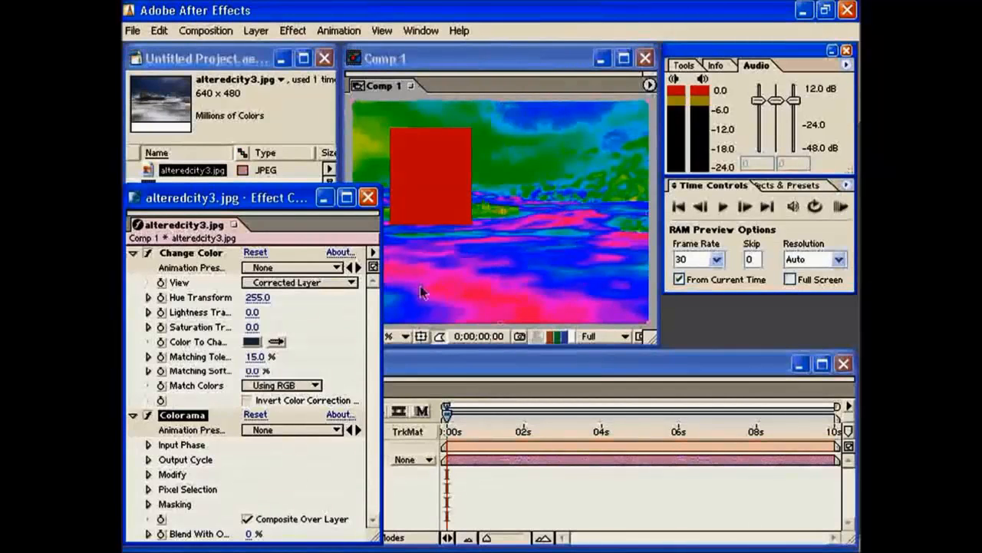
{"action": "left_click", "coordinate": [149, 444]}
Cycle Colorama's Get Phase source through Red, Green, Blue and back to Intensity, and switch the effect off.
{"action": "left_click", "coordinate": [277, 448]}
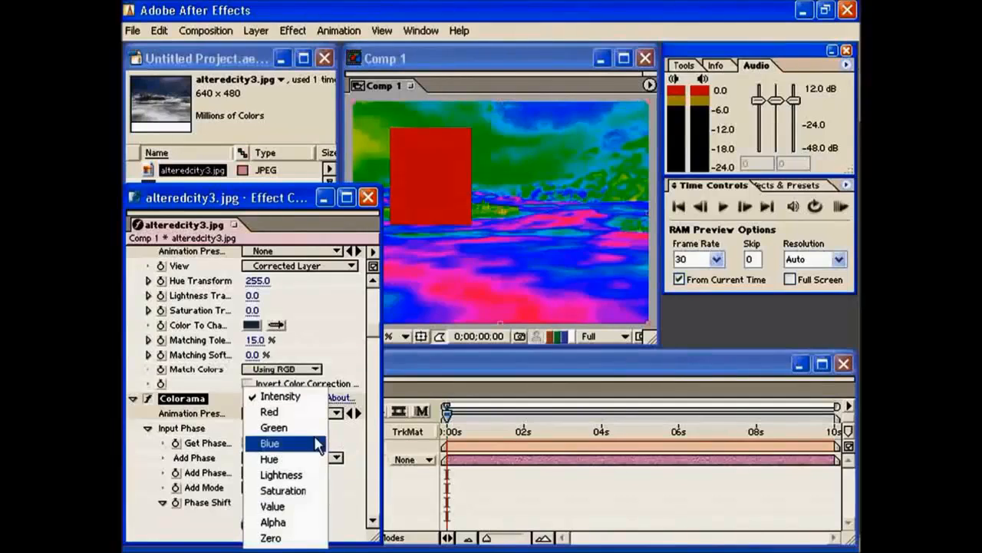
{"action": "left_click", "coordinate": [293, 411]}
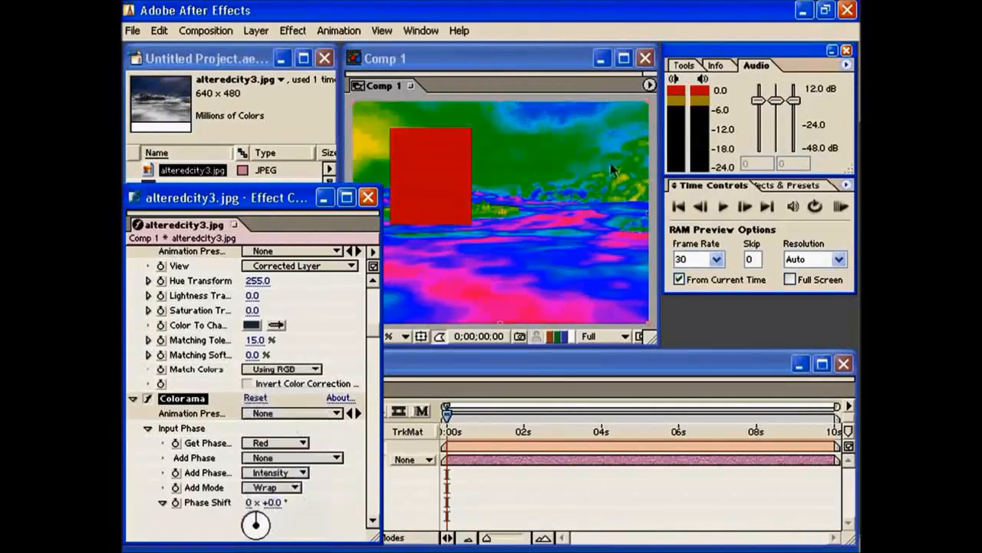
{"action": "left_click", "coordinate": [276, 443]}
{"action": "left_click", "coordinate": [296, 427]}
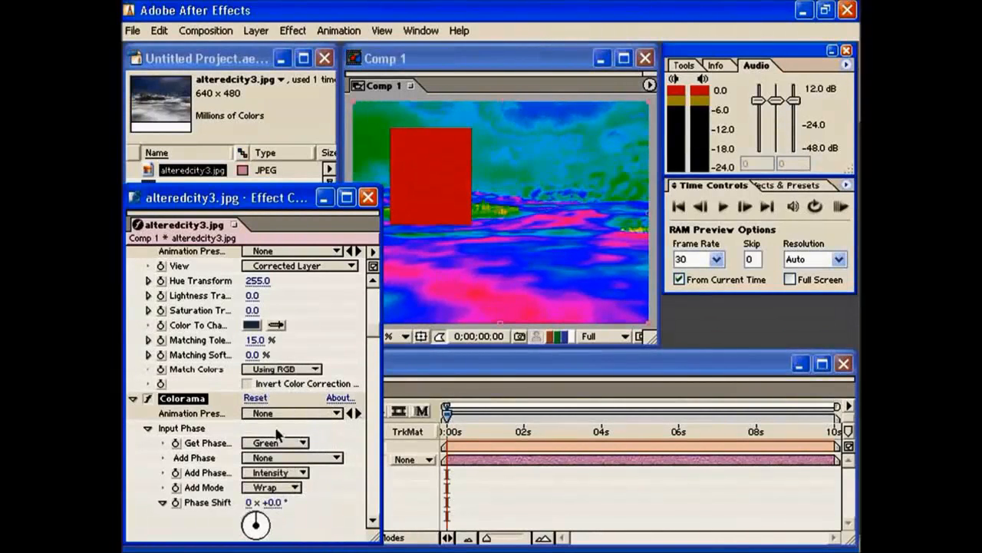
{"action": "left_click", "coordinate": [264, 444]}
{"action": "left_click", "coordinate": [291, 441]}
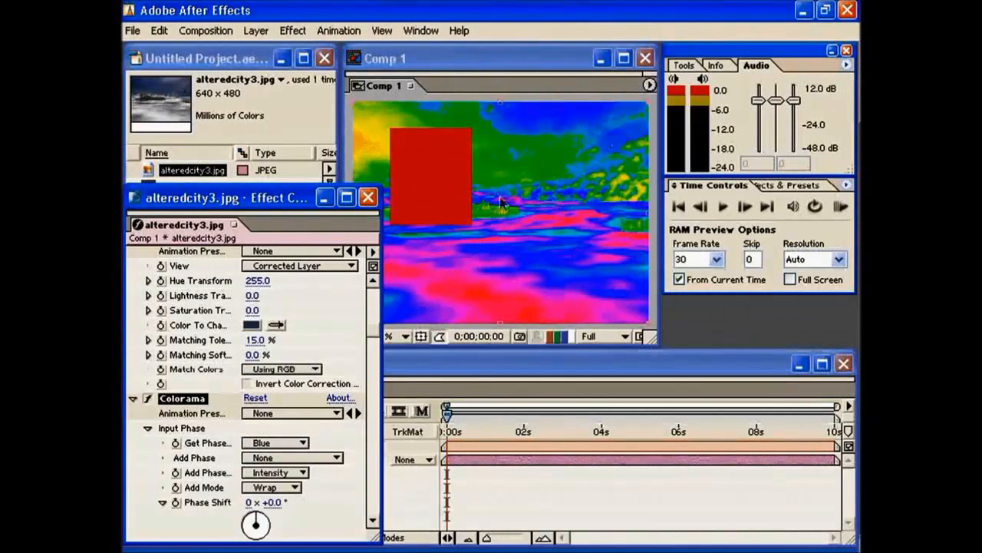
{"action": "left_click", "coordinate": [270, 444]}
{"action": "left_click", "coordinate": [278, 399]}
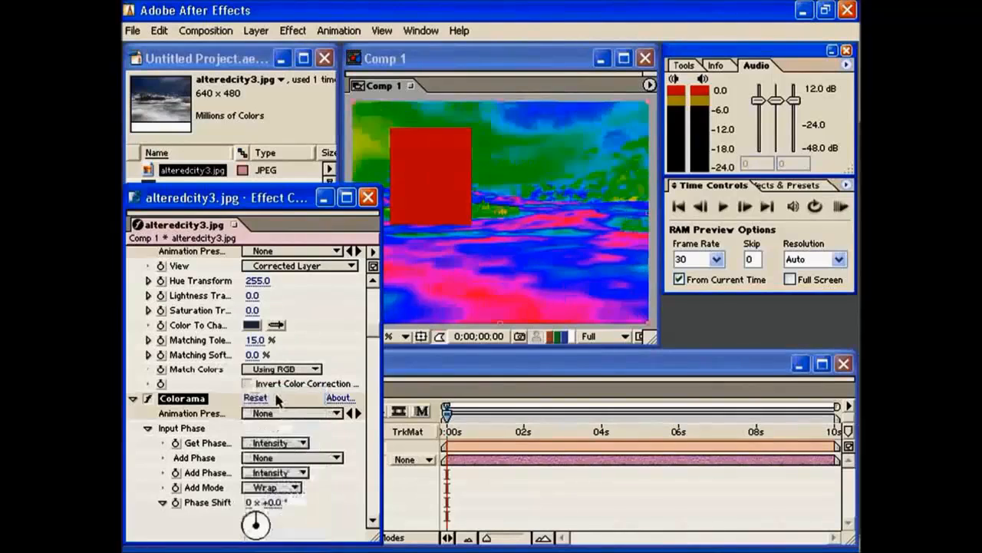
{"action": "left_click", "coordinate": [148, 399]}
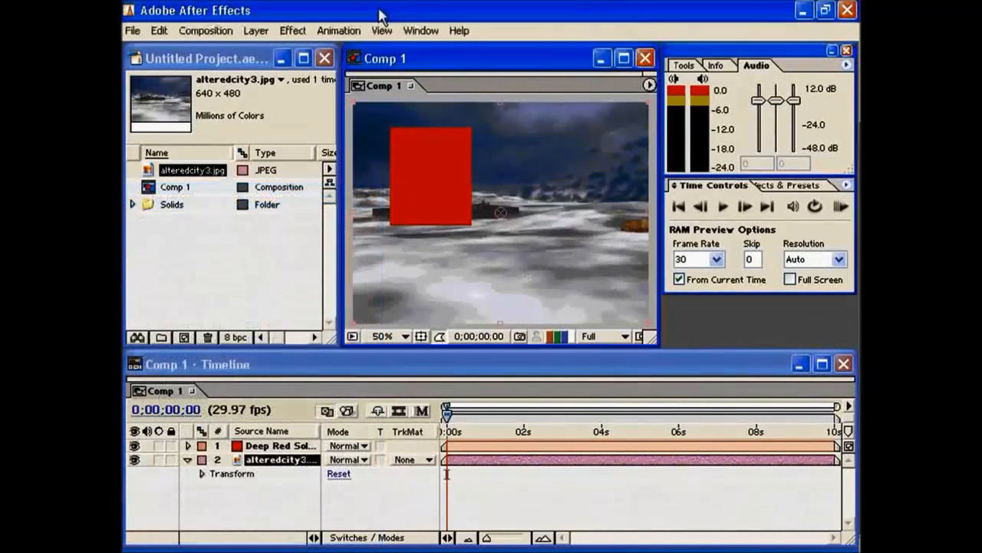
Apply the Noise effect to the alteredcity3.jpg layer and set Amount of Noise to 46%.
{"action": "left_click", "coordinate": [292, 31]}
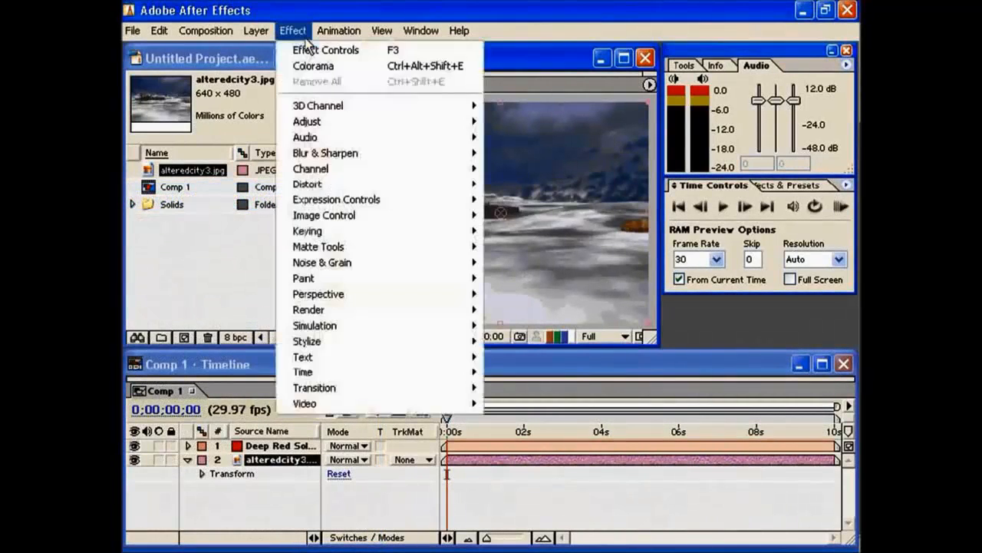
{"action": "mouse_move", "coordinate": [330, 262]}
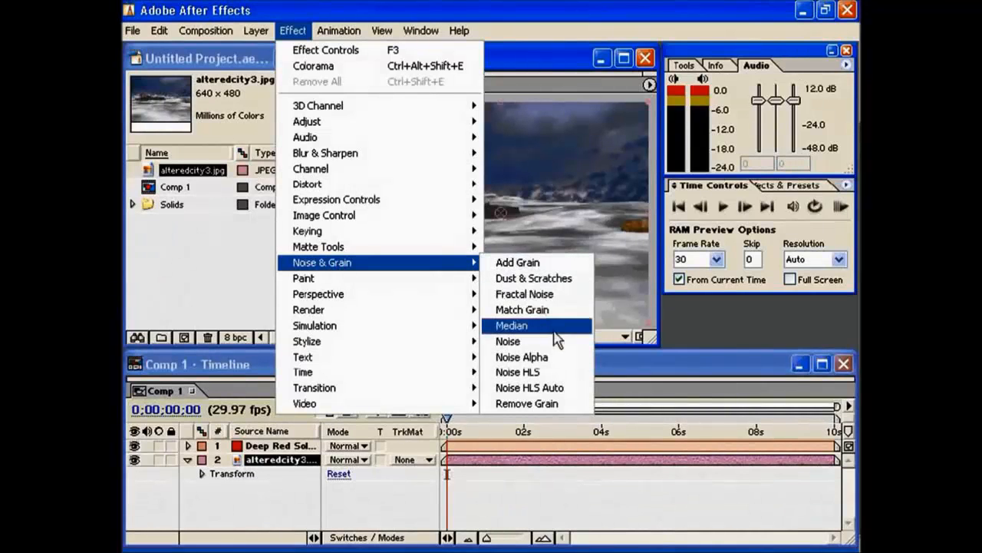
{"action": "left_click", "coordinate": [527, 342]}
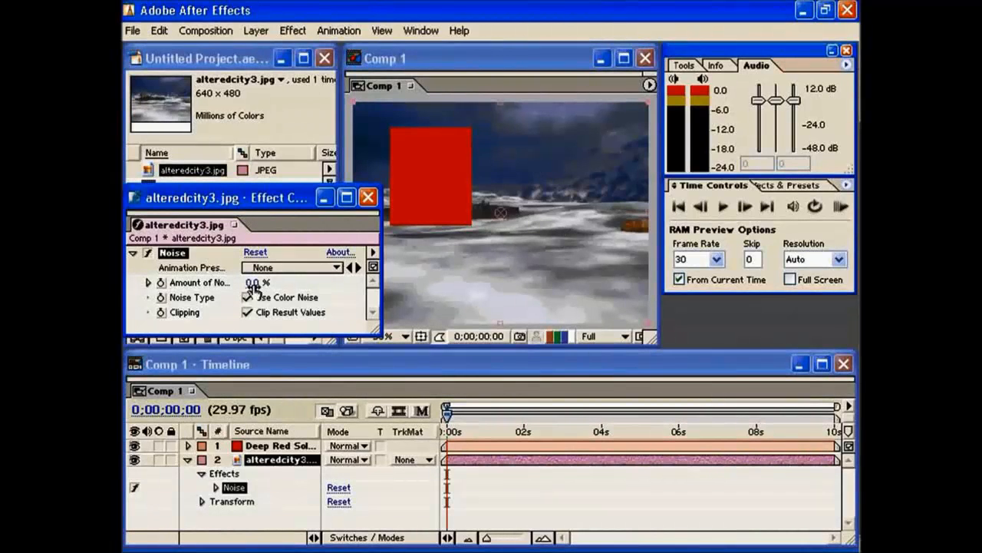
{"action": "left_click_drag", "start_coordinate": [253, 283], "coordinate": [294, 284]}
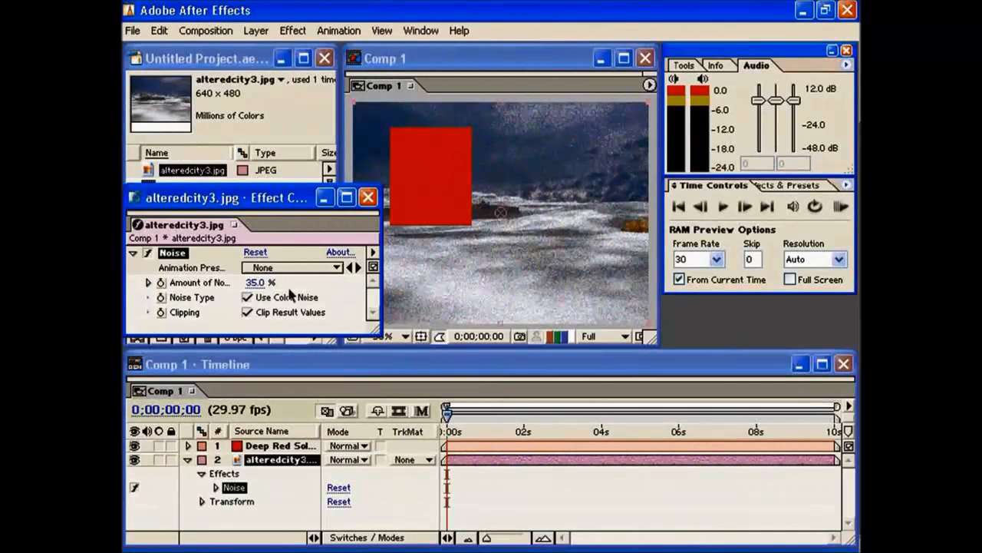
{"action": "left_click_drag", "start_coordinate": [261, 284], "coordinate": [286, 288]}
Hide the alteredcity3.jpg layer to examine the noise on the red solid by itself, and show the layer again.
{"action": "left_click", "coordinate": [136, 458]}
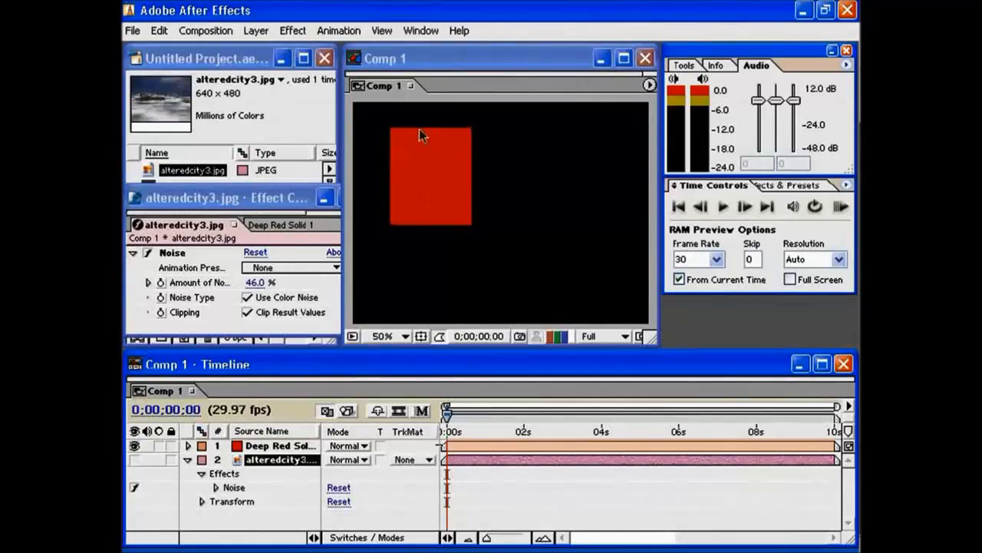
{"action": "left_click", "coordinate": [417, 178]}
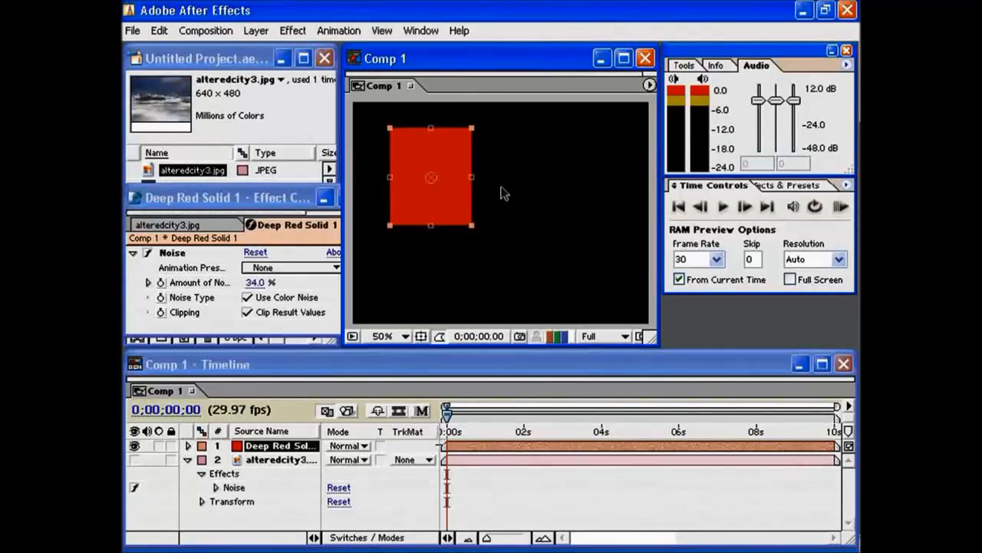
{"action": "key", "text": "ctrl+shift+a"}
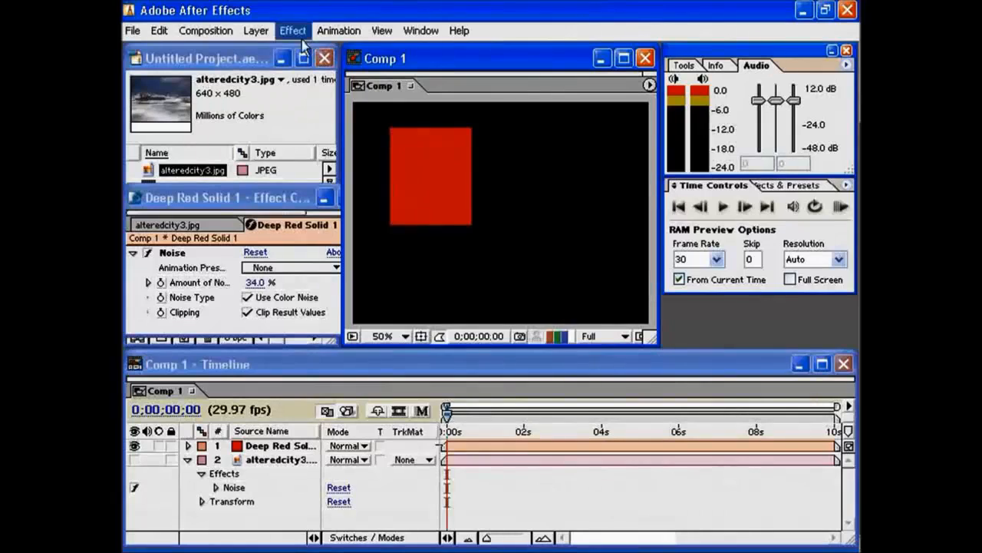
{"action": "left_click", "coordinate": [269, 459]}
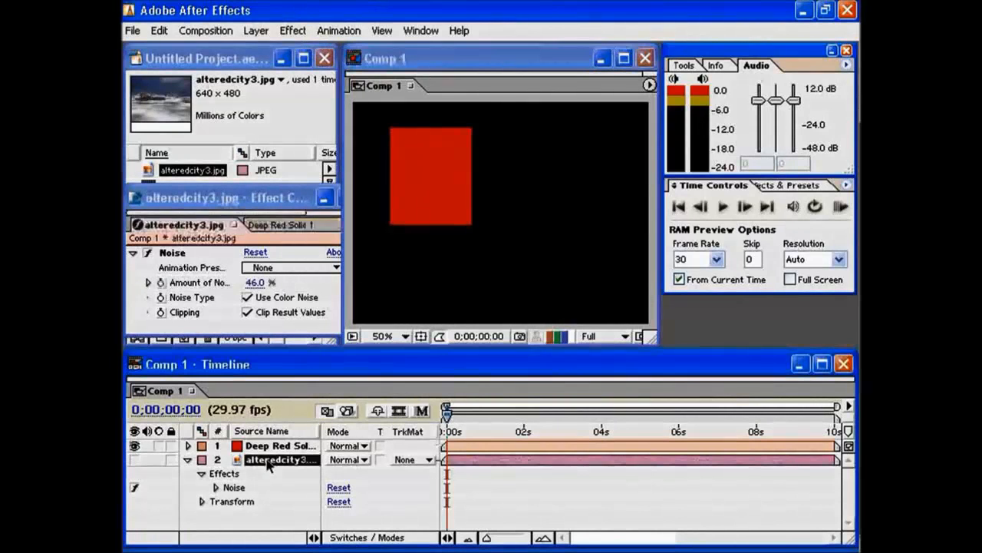
{"action": "left_click", "coordinate": [135, 459]}
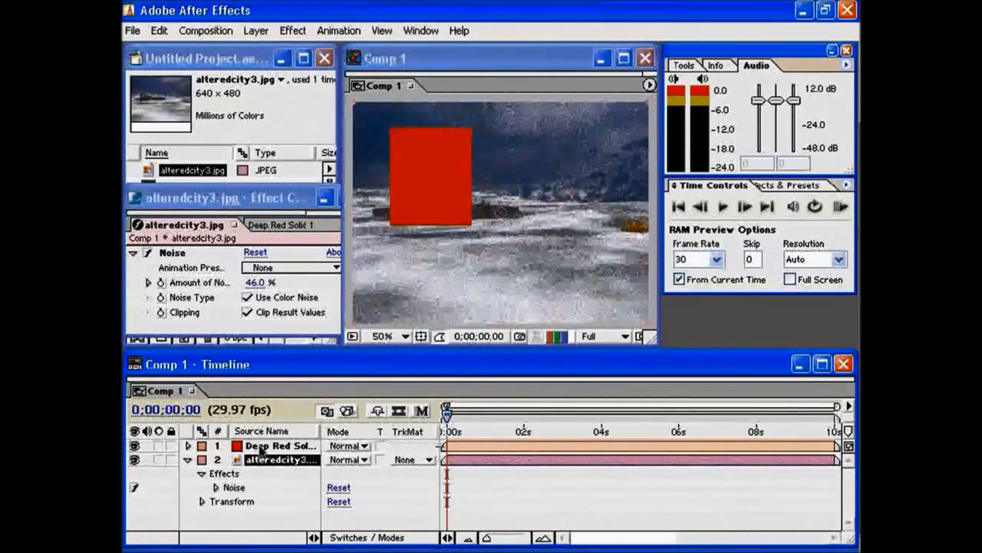
Apply the Dust & Scratches effect to the alteredcity3.jpg layer with Radius 69 and Threshold 64%.
{"action": "left_click", "coordinate": [290, 31]}
{"action": "mouse_move", "coordinate": [384, 263]}
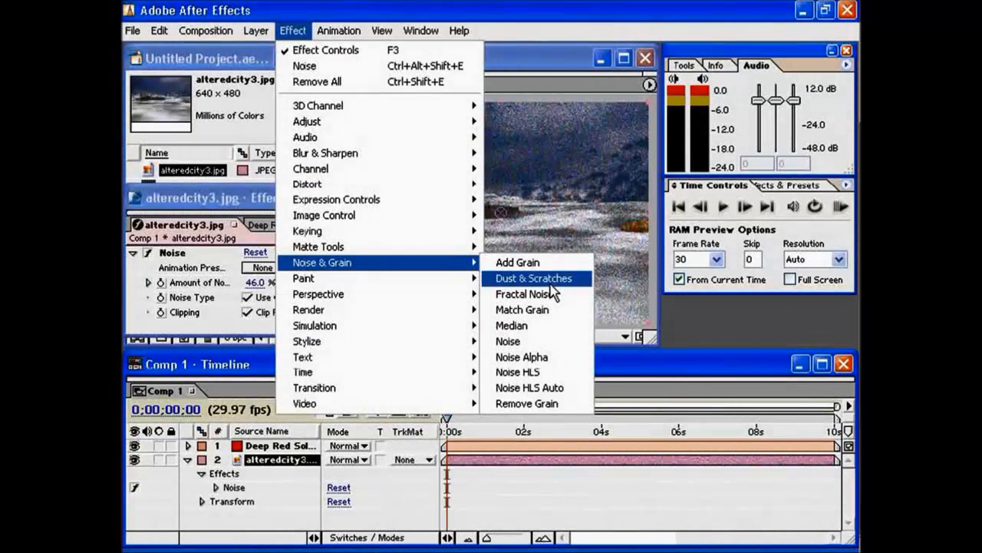
{"action": "left_click", "coordinate": [537, 279]}
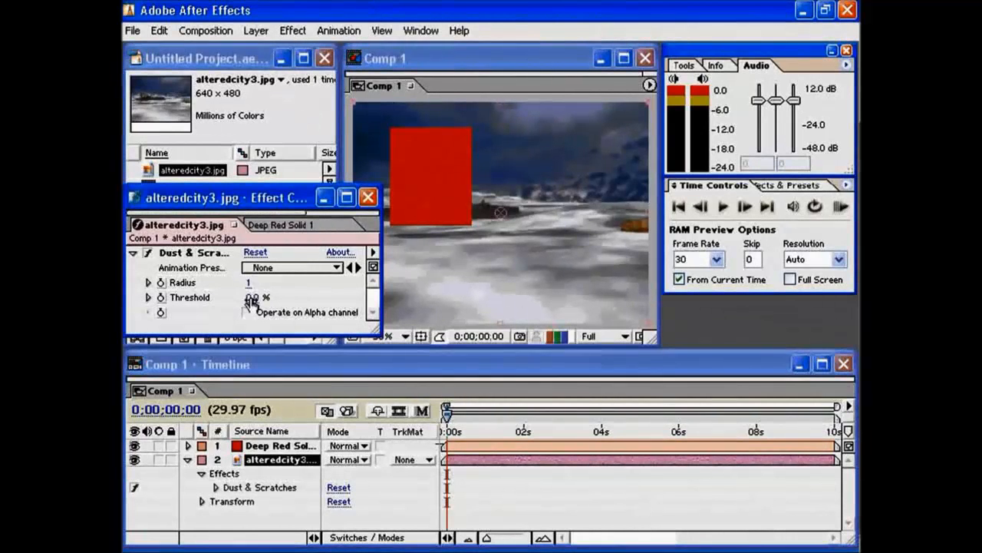
{"action": "left_click_drag", "start_coordinate": [251, 297], "coordinate": [307, 297]}
{"action": "left_click_drag", "start_coordinate": [247, 282], "coordinate": [314, 284]}
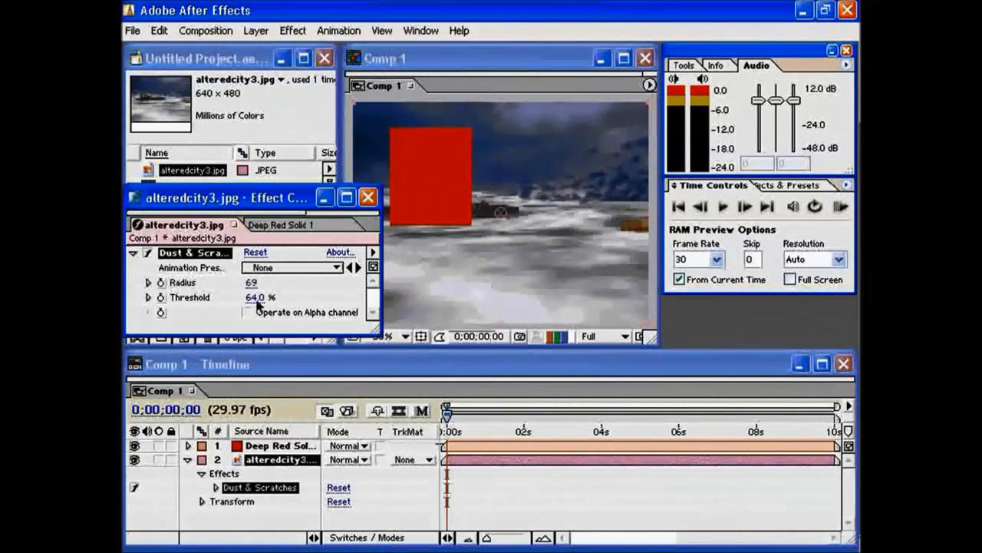
Lower the Dust & Scratches Threshold to 3% and try Radius values of 6 and 0.
{"action": "left_click_drag", "start_coordinate": [257, 298], "coordinate": [132, 307]}
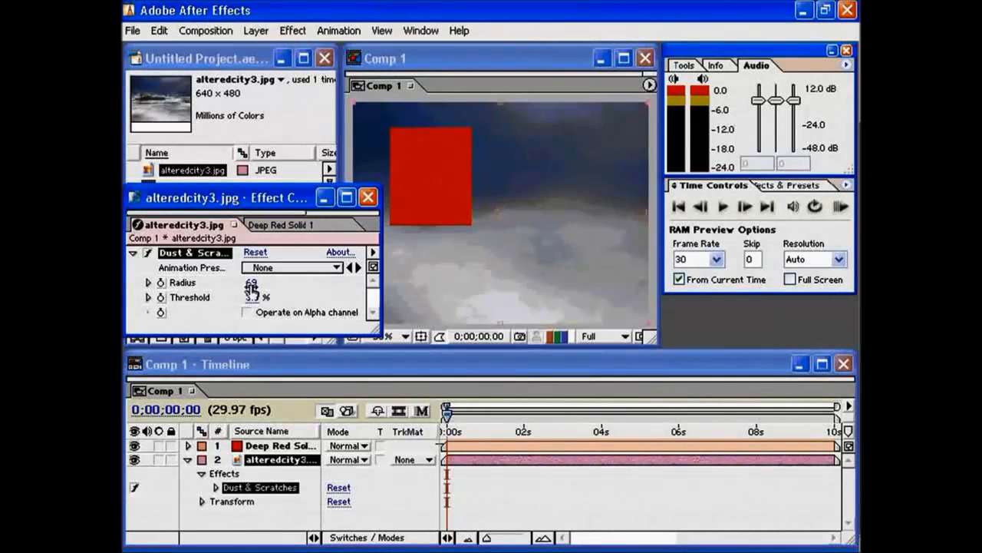
{"action": "left_click_drag", "start_coordinate": [252, 282], "coordinate": [205, 285]}
{"action": "left_click_drag", "start_coordinate": [198, 284], "coordinate": [192, 285]}
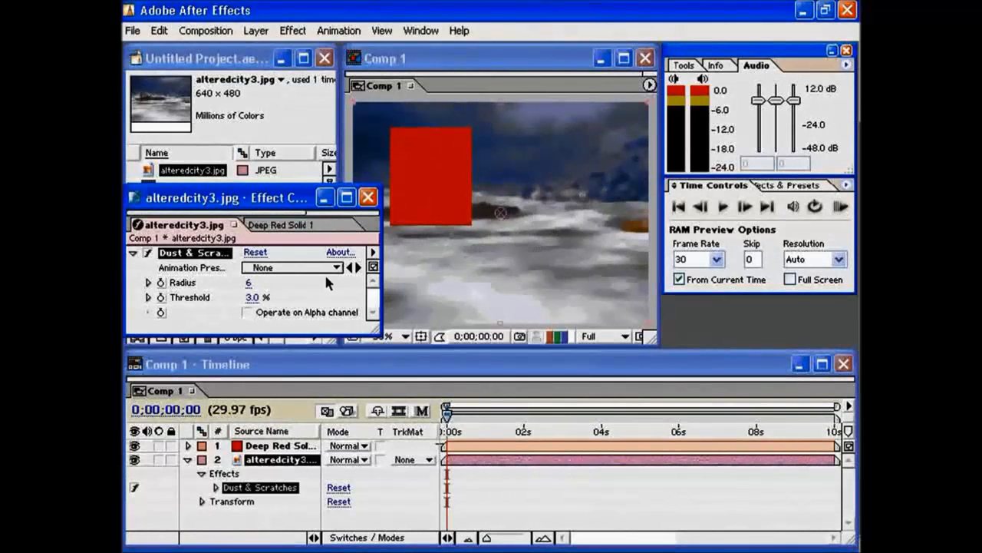
{"action": "left_click_drag", "start_coordinate": [247, 291], "coordinate": [212, 283]}
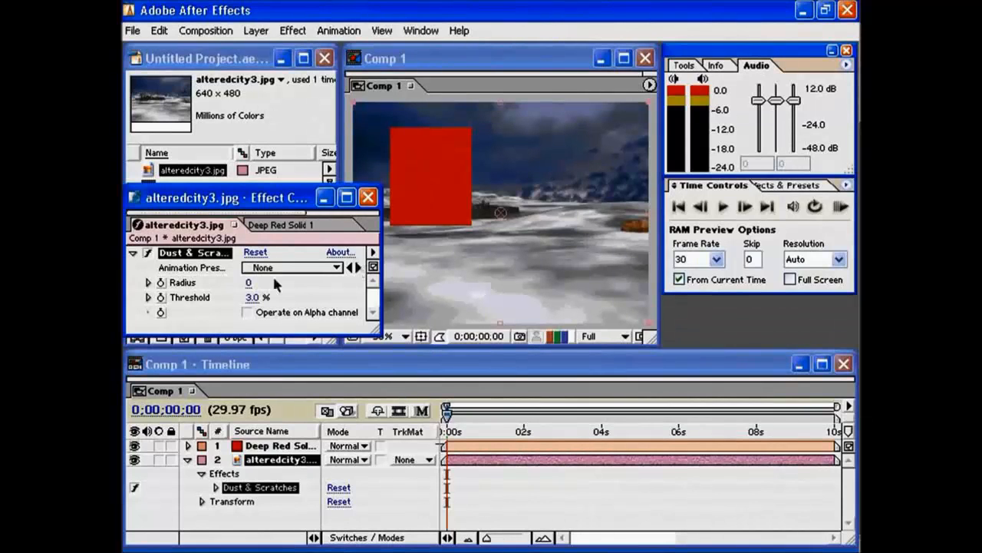
{"action": "left_click_drag", "start_coordinate": [248, 282], "coordinate": [256, 282]}
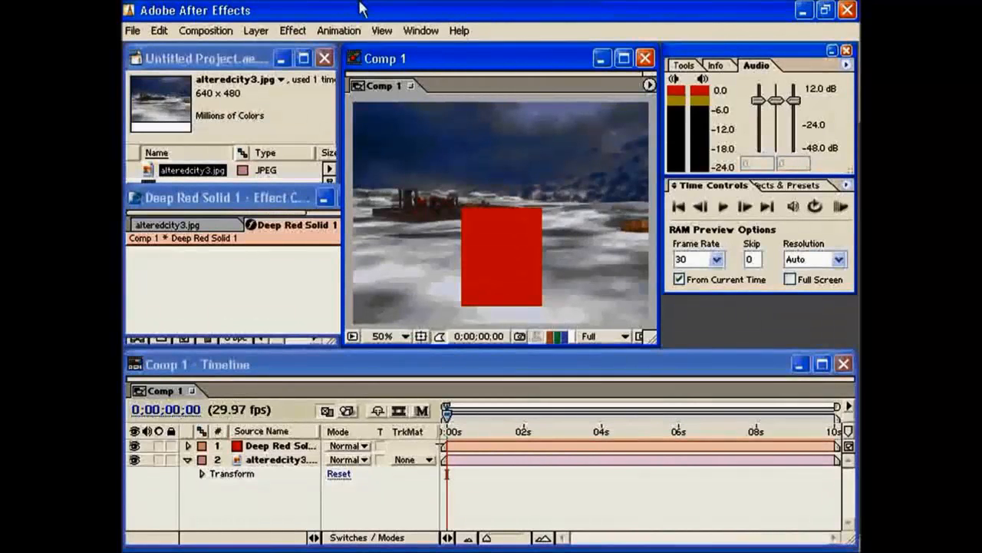
Apply the Drop Shadow effect to the red solid layer and move the square up to about the middle of the composition.
{"action": "left_click", "coordinate": [293, 30]}
{"action": "key", "text": "Escape"}
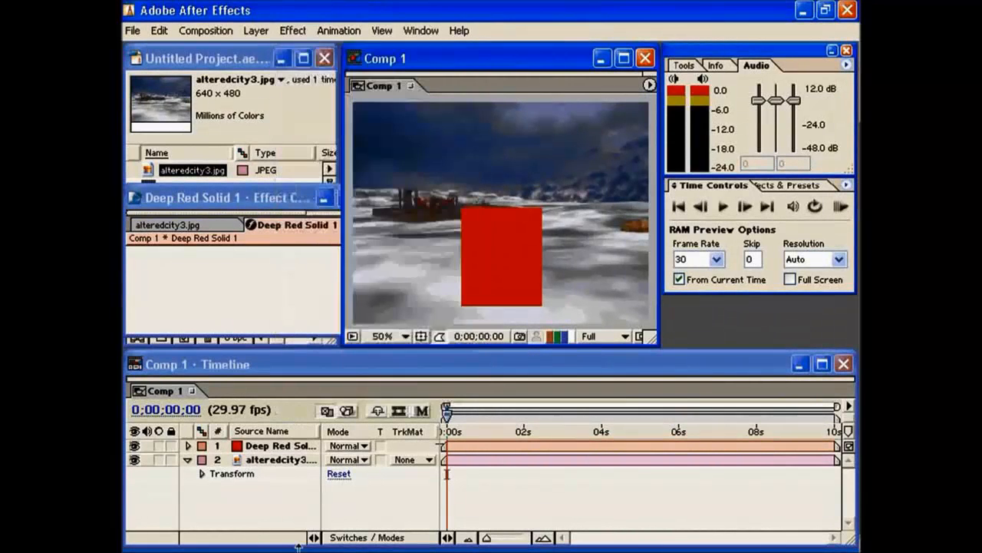
{"action": "left_click", "coordinate": [276, 445]}
{"action": "left_click", "coordinate": [292, 30]}
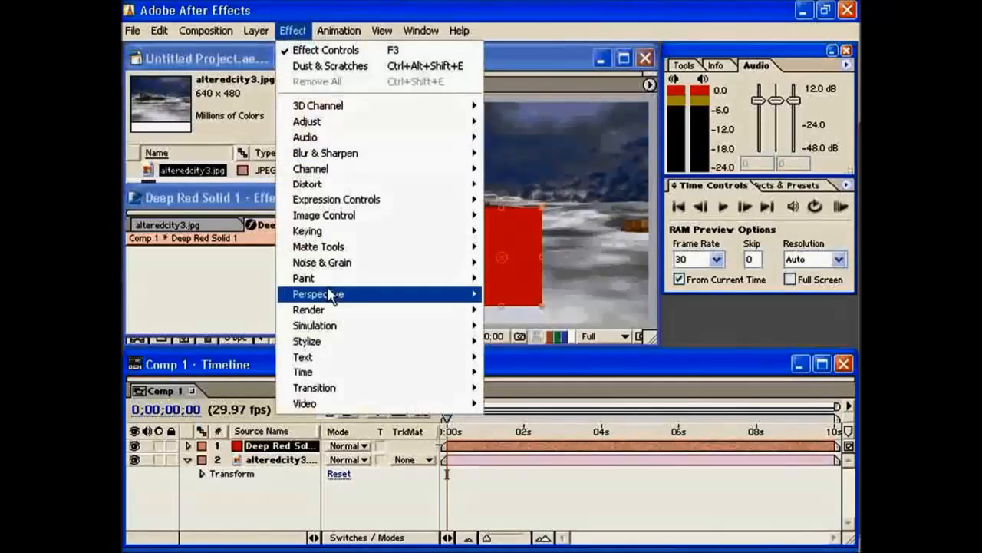
{"action": "mouse_move", "coordinate": [336, 299]}
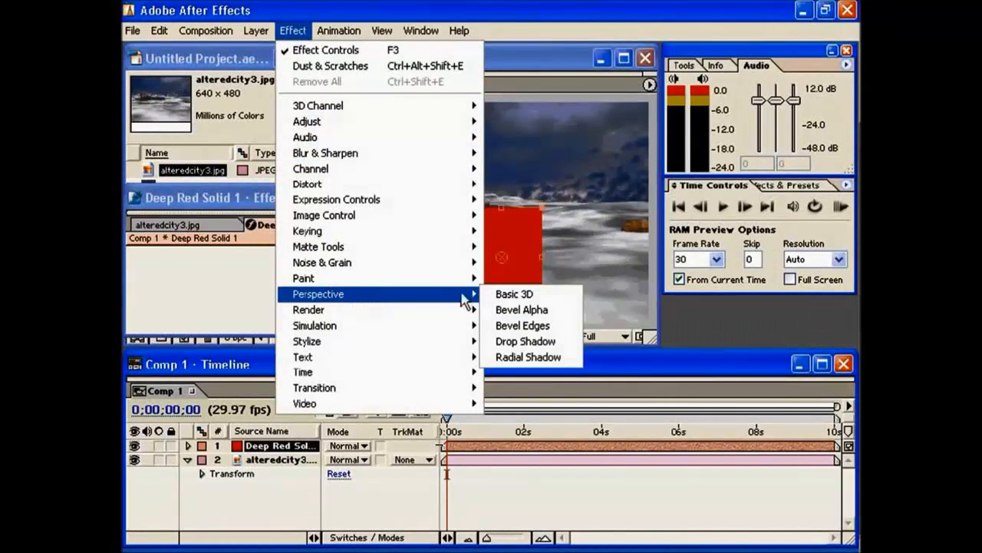
{"action": "left_click", "coordinate": [527, 342]}
{"action": "left_click_drag", "start_coordinate": [511, 274], "coordinate": [505, 250]}
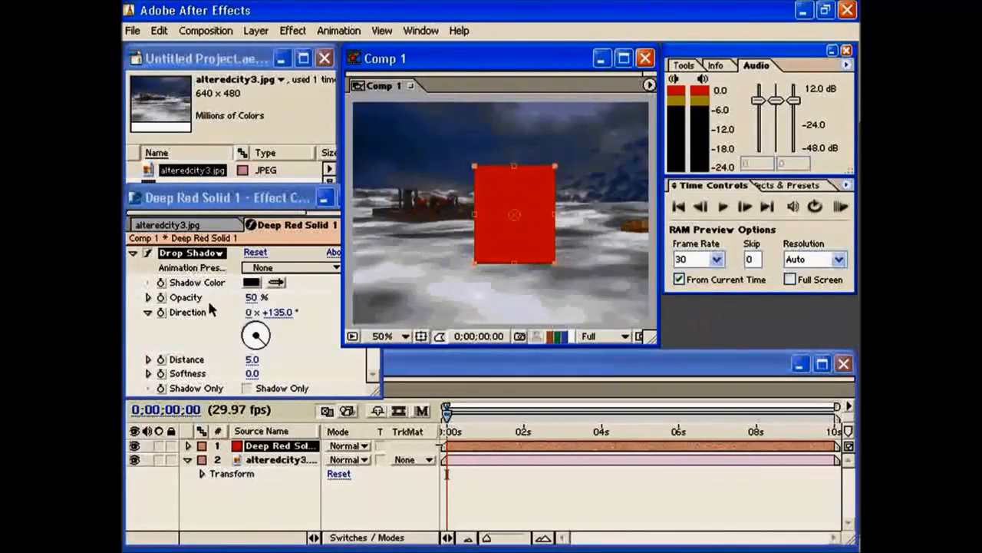
Set the red solid's drop shadow Distance to 104 and Softness to 34.
{"action": "left_click_drag", "start_coordinate": [252, 359], "coordinate": [338, 361]}
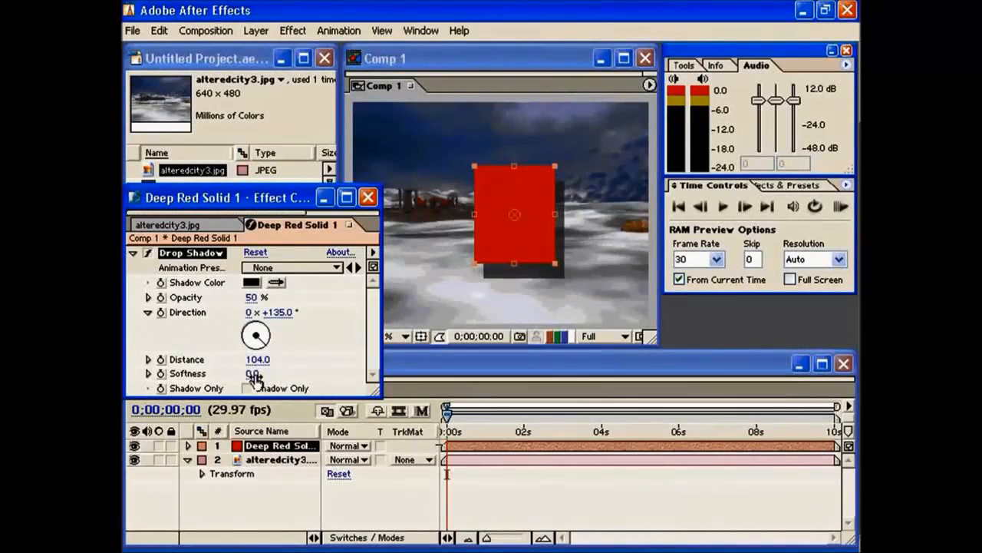
{"action": "left_click_drag", "start_coordinate": [251, 375], "coordinate": [273, 373]}
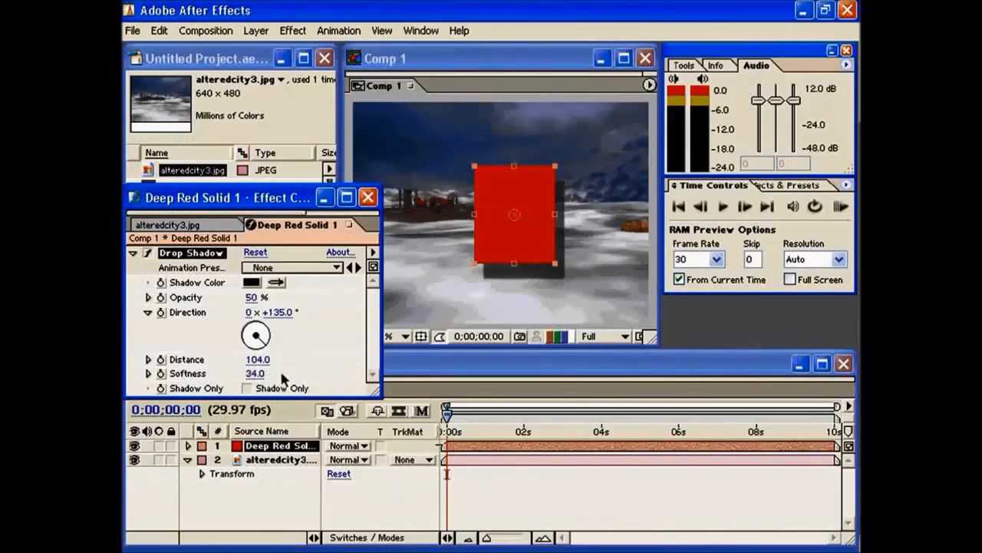
Select the red solid layer and move the square slightly to the left within the composition.
{"action": "left_click", "coordinate": [526, 213]}
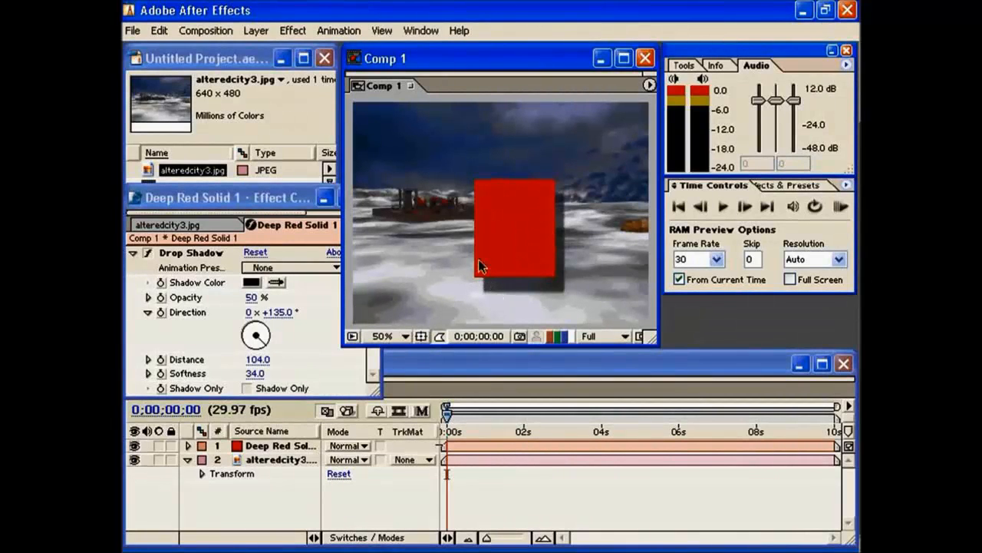
{"action": "left_click", "coordinate": [500, 244]}
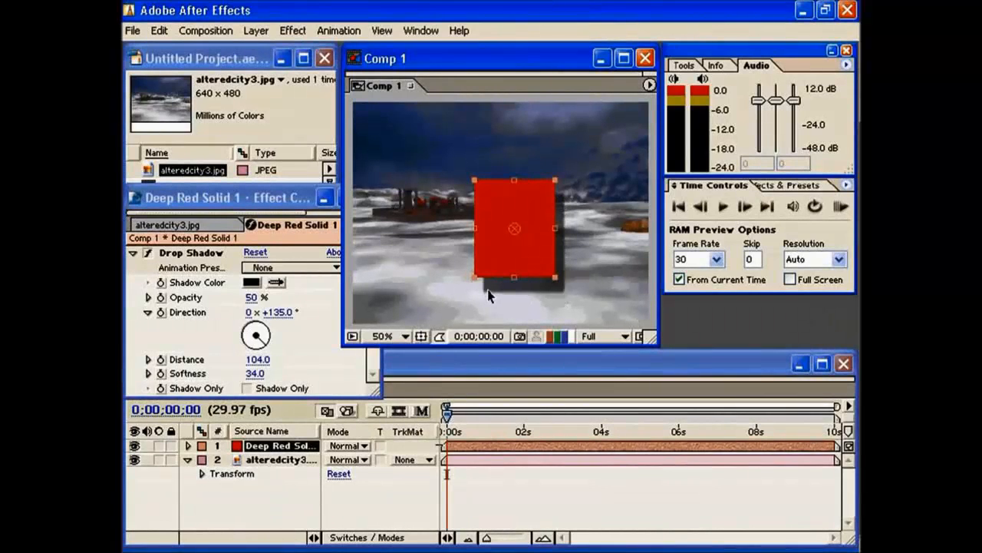
{"action": "left_click", "coordinate": [519, 291]}
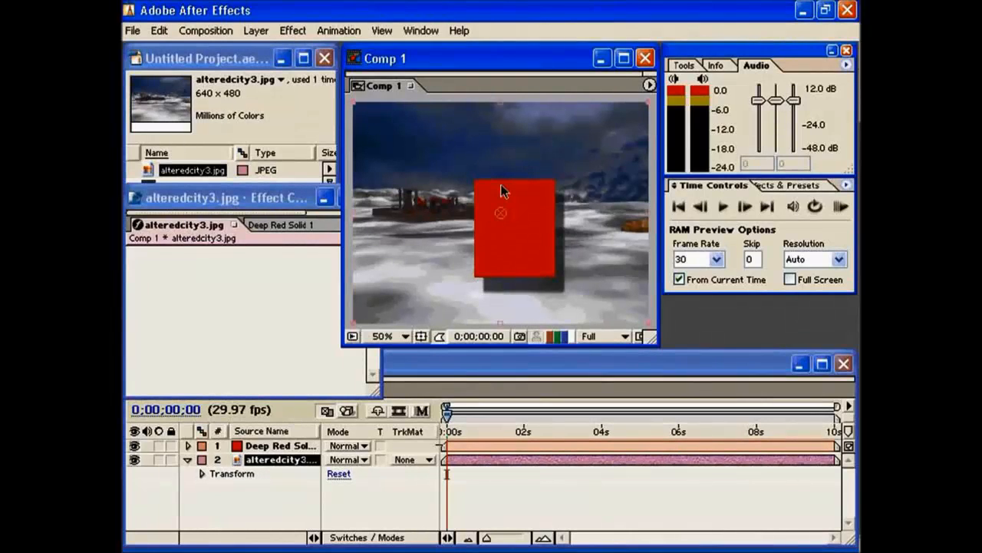
{"action": "left_click", "coordinate": [284, 447]}
{"action": "left_click_drag", "start_coordinate": [520, 257], "coordinate": [483, 259]}
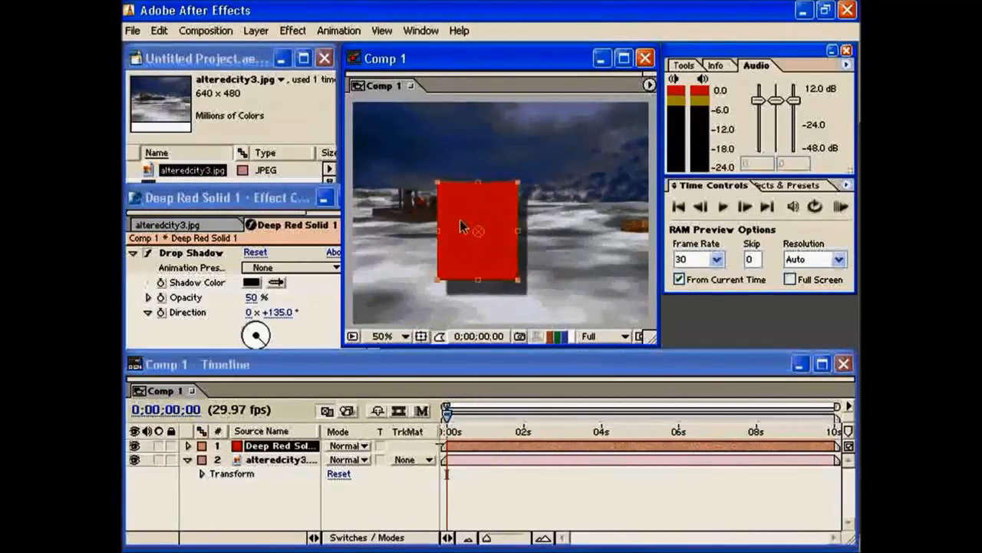
Apply the Basic 3D perspective effect to the red solid and move the square back to the right of the ship.
{"action": "left_click", "coordinate": [256, 32]}
{"action": "mouse_move", "coordinate": [359, 301]}
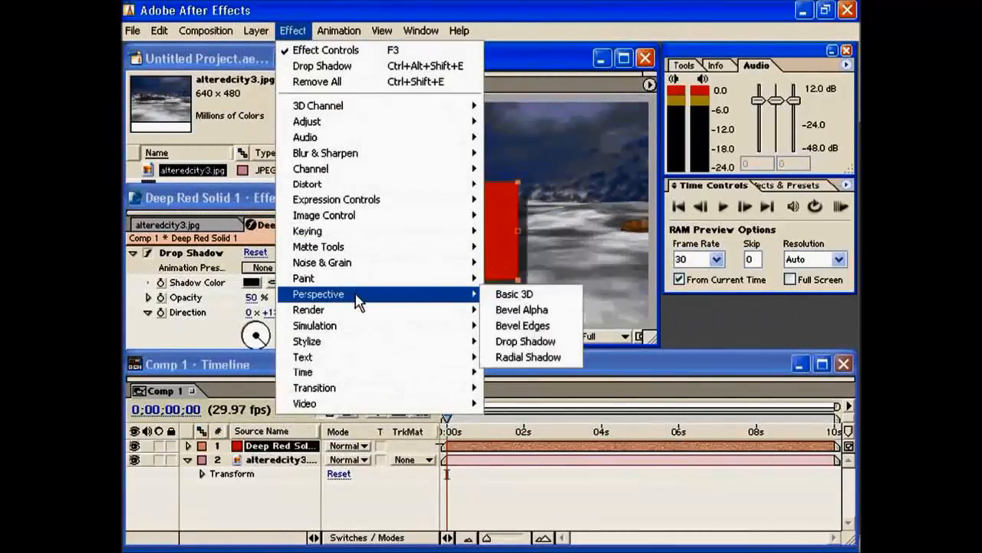
{"action": "left_click", "coordinate": [521, 293]}
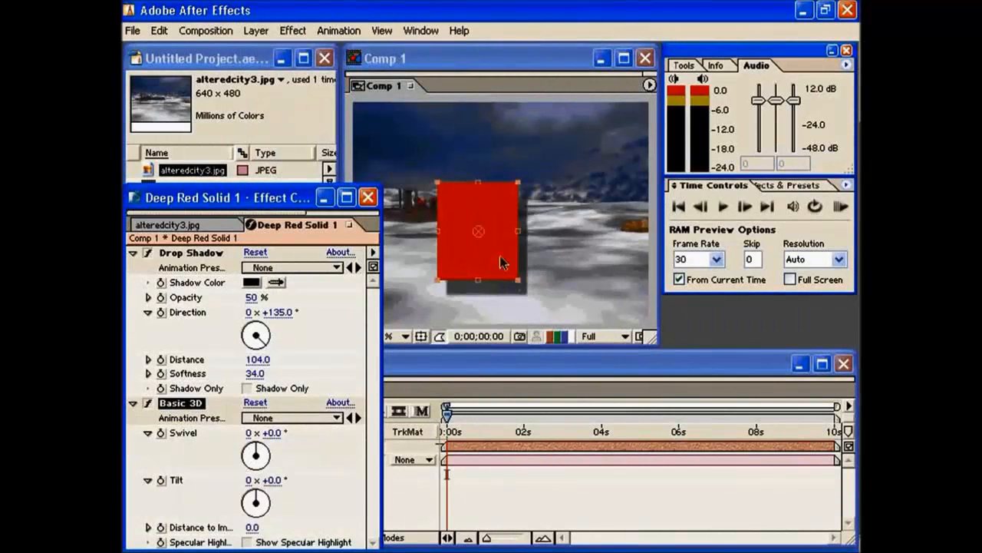
{"action": "left_click_drag", "start_coordinate": [500, 263], "coordinate": [536, 247]}
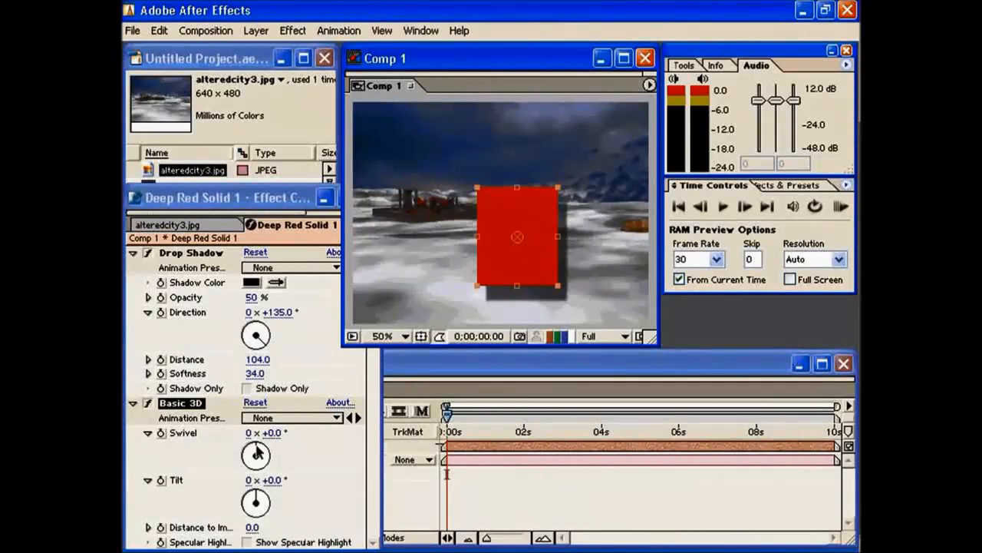
Set the Basic 3D Swivel to 51° and Tilt to -56°, repositioning the red solid around the middle of the composition.
{"action": "mouse_move", "coordinate": [257, 445]}
{"action": "left_mouse_down"}
{"action": "mouse_move", "coordinate": [301, 465]}
{"action": "mouse_move", "coordinate": [286, 482]}
{"action": "mouse_move", "coordinate": [286, 455]}
{"action": "mouse_move", "coordinate": [257, 439]}
{"action": "mouse_move", "coordinate": [275, 448]}
{"action": "left_mouse_up"}
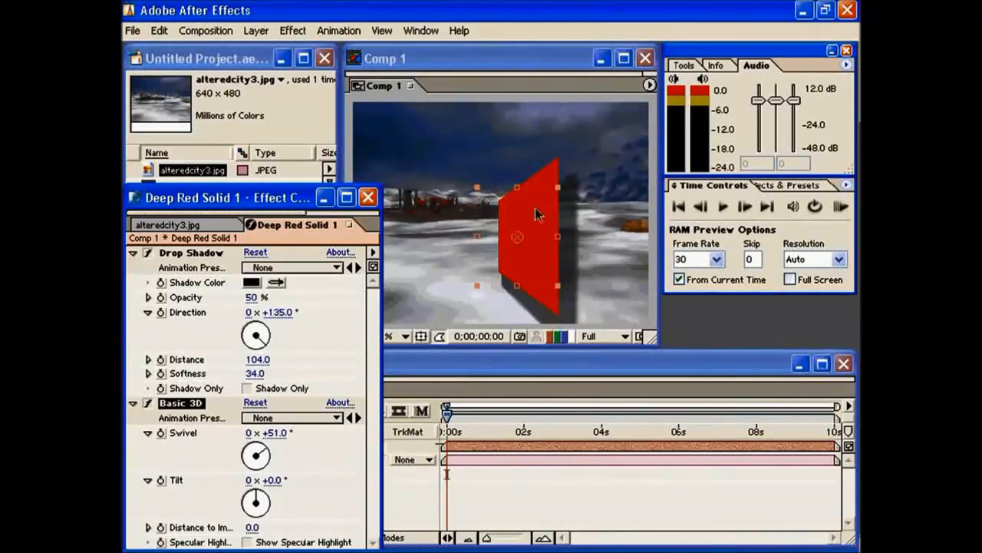
{"action": "left_click_drag", "start_coordinate": [538, 226], "coordinate": [518, 223]}
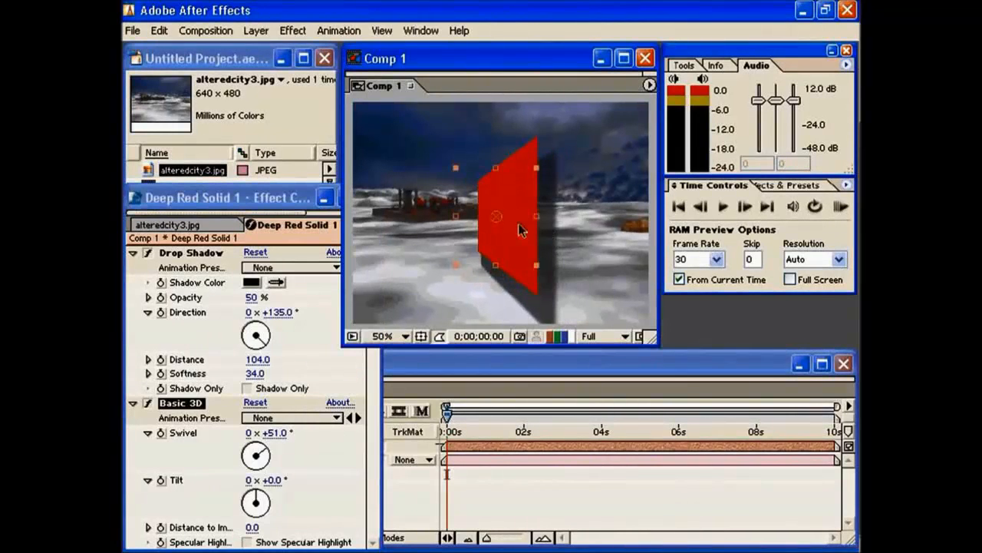
{"action": "left_click_drag", "start_coordinate": [262, 496], "coordinate": [234, 488]}
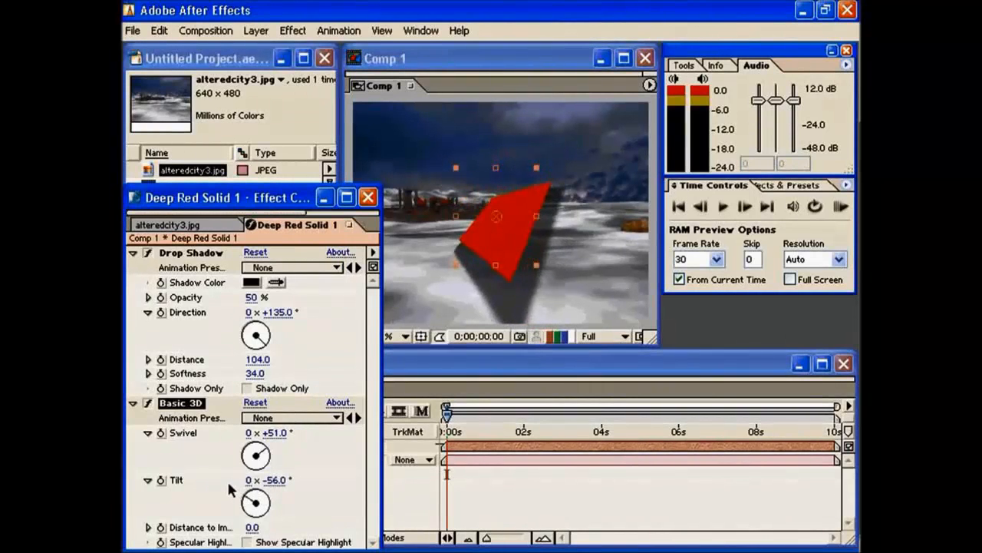
{"action": "left_click_drag", "start_coordinate": [517, 224], "coordinate": [539, 241]}
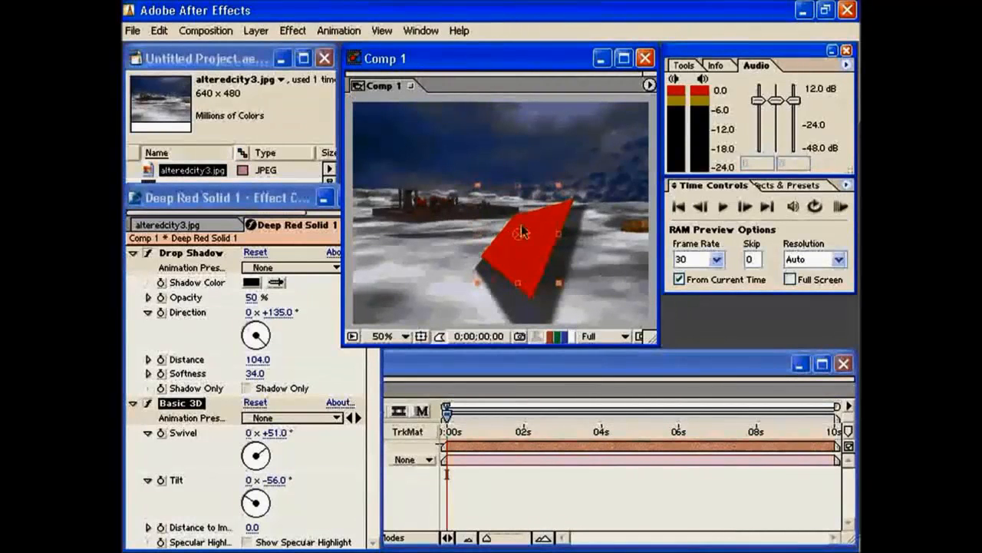
{"action": "left_click_drag", "start_coordinate": [526, 251], "coordinate": [528, 228]}
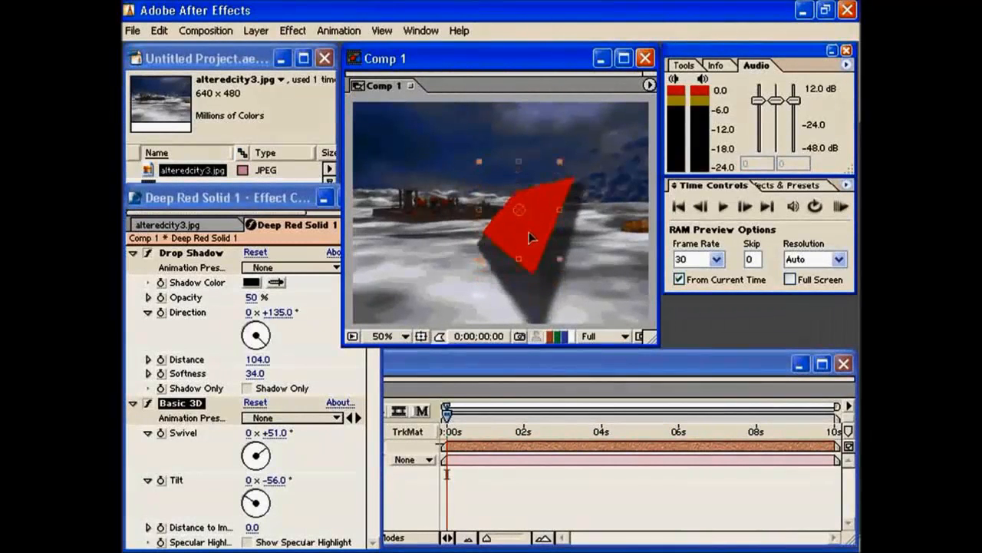
Turn off the Drop Shadow effect, set the Basic 3D Swivel to 48° and move the red solid toward the lower right of the image.
{"action": "left_click", "coordinate": [148, 253]}
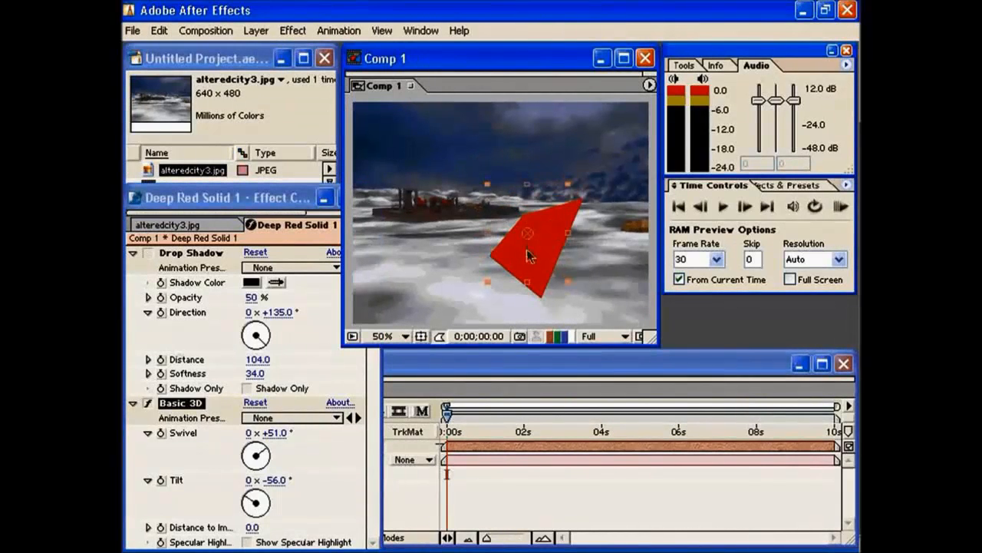
{"action": "left_click_drag", "start_coordinate": [527, 254], "coordinate": [525, 265]}
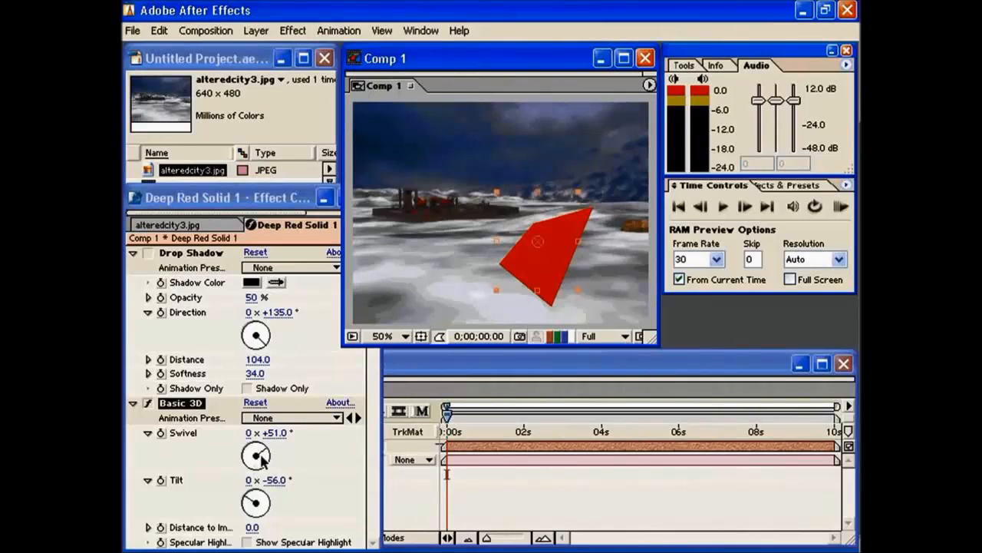
{"action": "left_click_drag", "start_coordinate": [263, 455], "coordinate": [265, 454]}
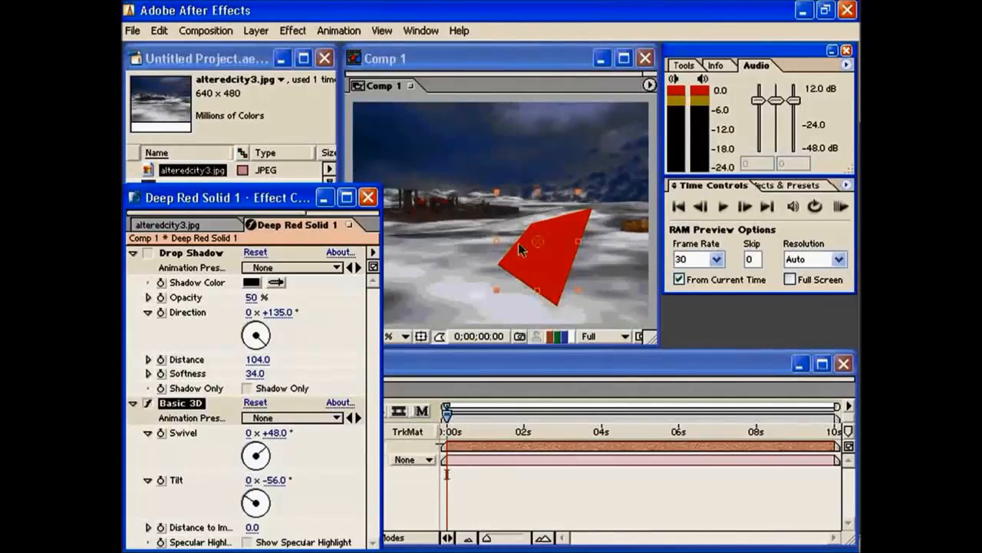
{"action": "left_click_drag", "start_coordinate": [531, 256], "coordinate": [548, 251]}
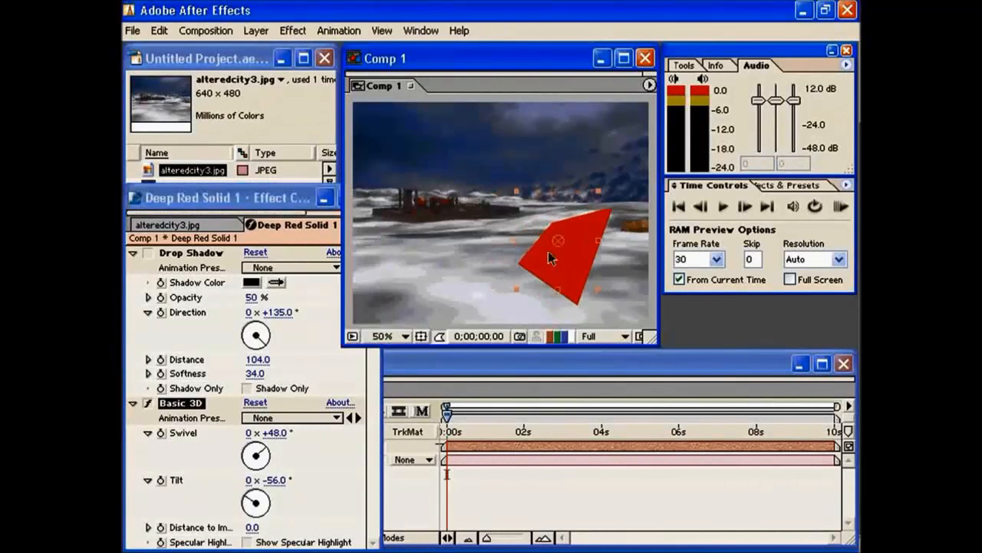
{"action": "left_click", "coordinate": [266, 237]}
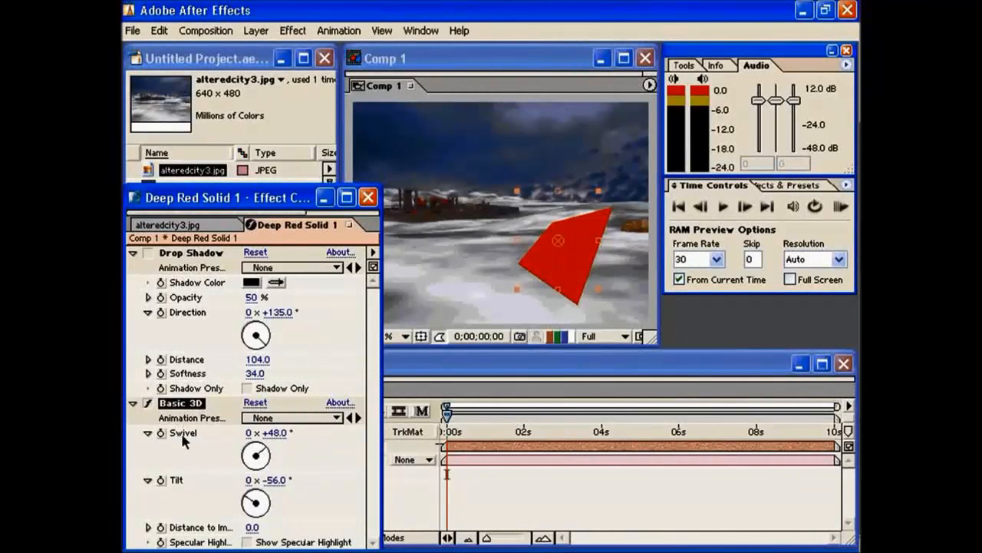
Set the Basic 3D Swivel to -47° and move the red solid across to the lower left of the image.
{"action": "left_click_drag", "start_coordinate": [267, 457], "coordinate": [267, 422]}
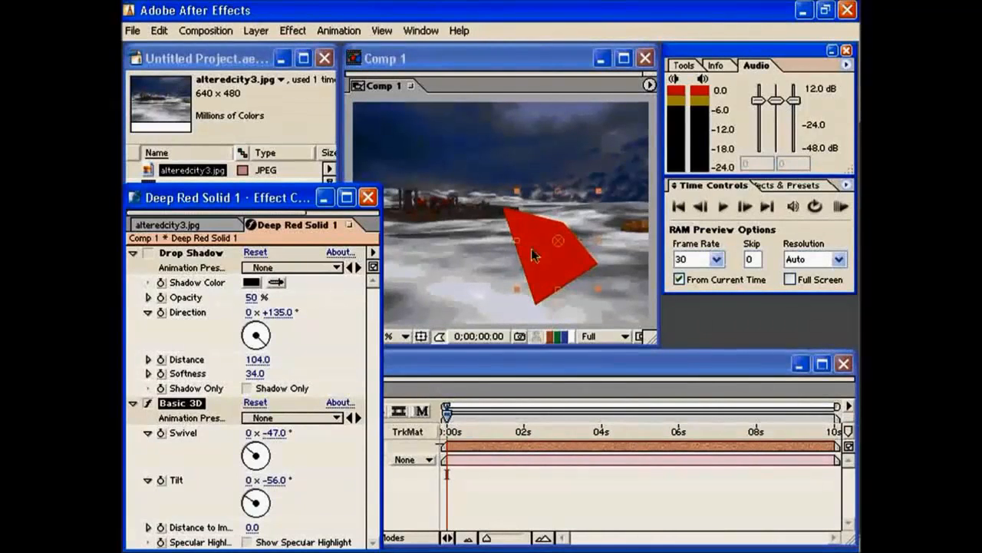
{"action": "left_click_drag", "start_coordinate": [549, 259], "coordinate": [439, 262]}
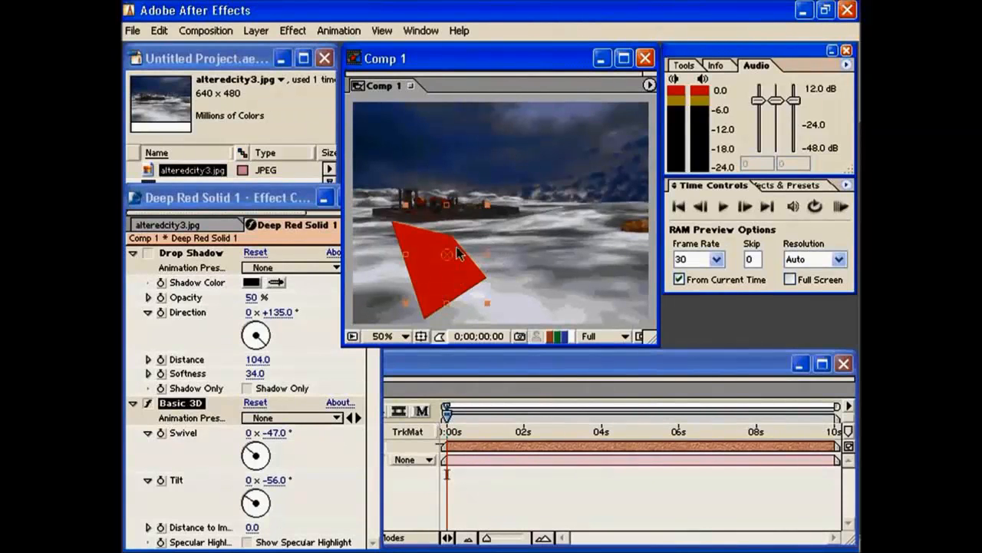
{"action": "left_click_drag", "start_coordinate": [445, 273], "coordinate": [440, 267]}
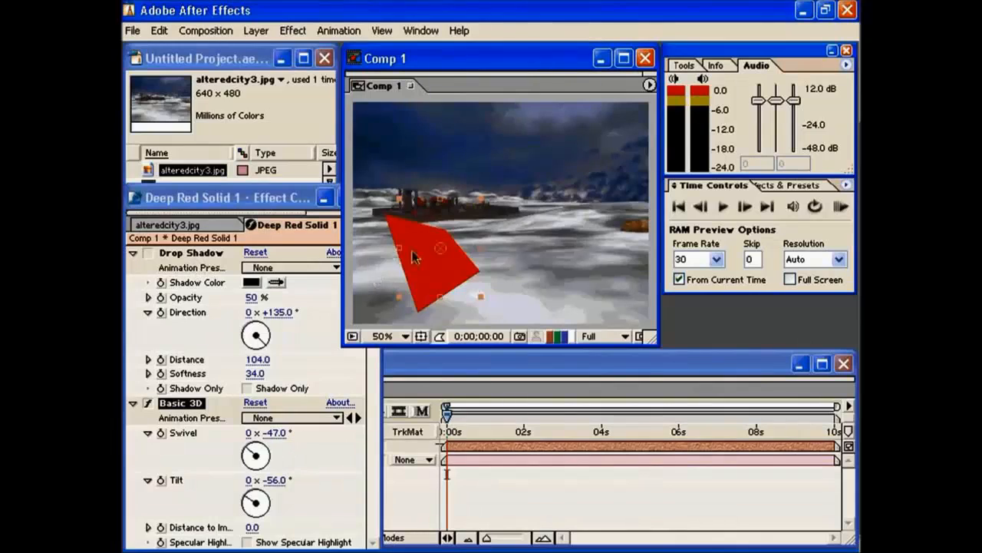
{"action": "left_click_drag", "start_coordinate": [413, 257], "coordinate": [455, 281]}
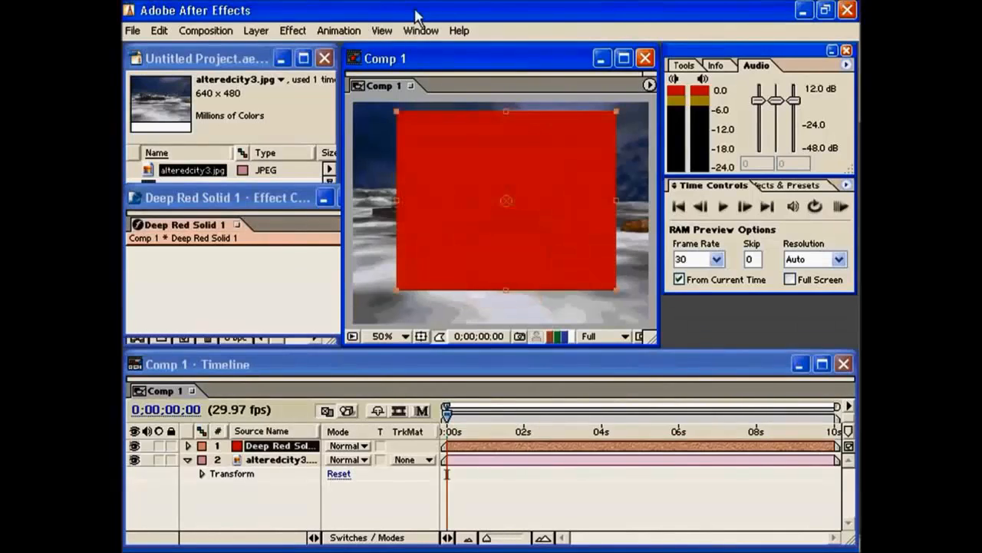
Apply the Advanced Lightning render effect to the large red solid layer.
{"action": "left_click", "coordinate": [287, 30]}
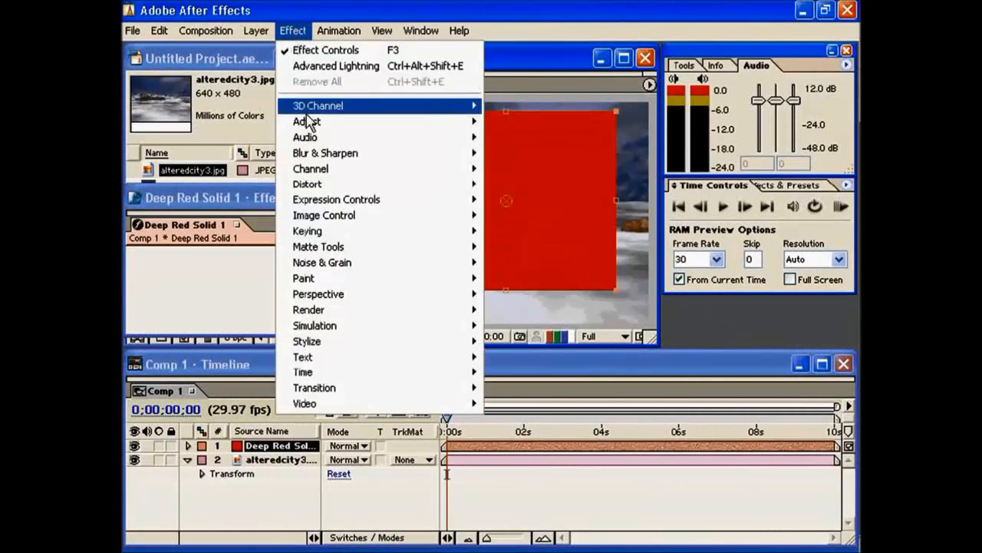
{"action": "mouse_move", "coordinate": [343, 315]}
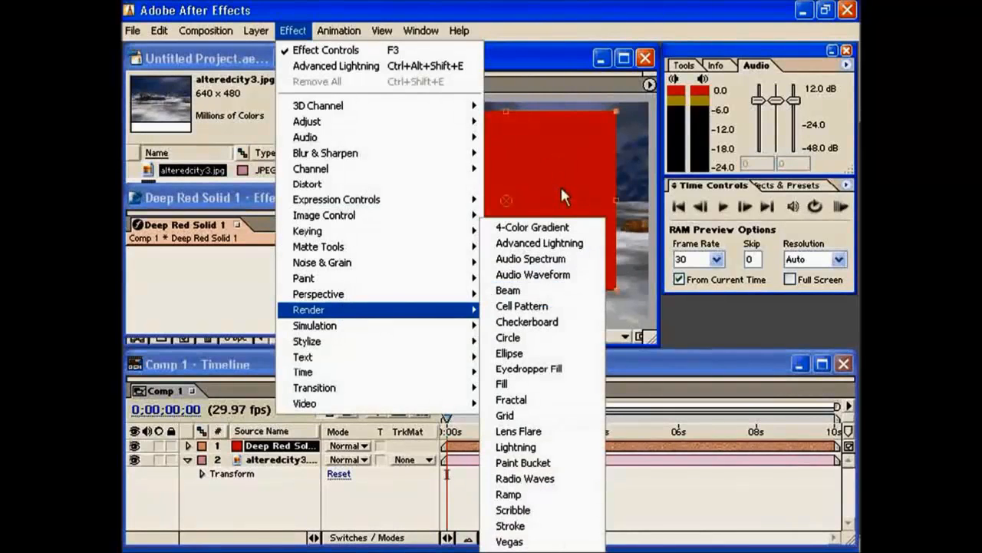
{"action": "left_click", "coordinate": [542, 244]}
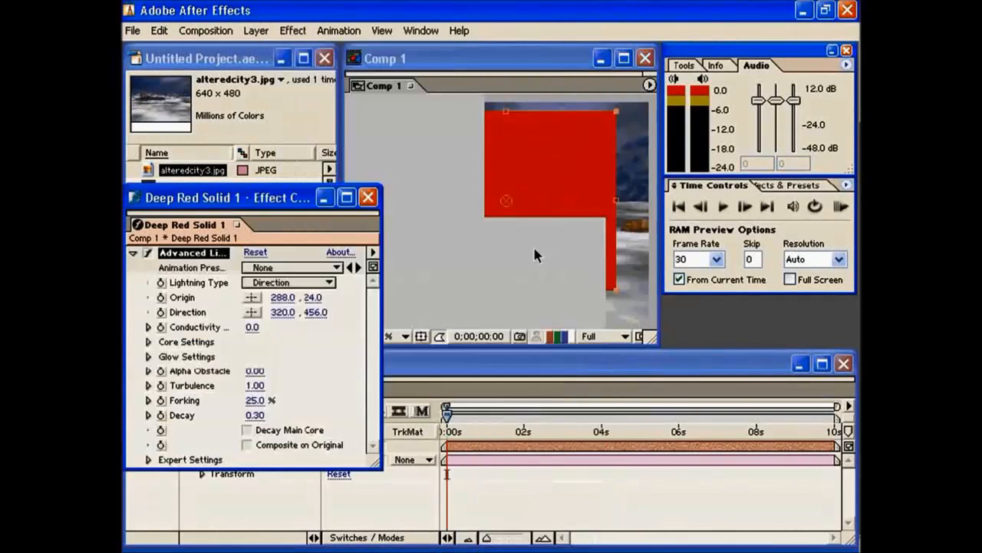
Position the lightning's Origin at about 441.3, 43.8 and its Direction point at about 161.3, 357.0.
{"action": "left_click_drag", "start_coordinate": [497, 127], "coordinate": [550, 131]}
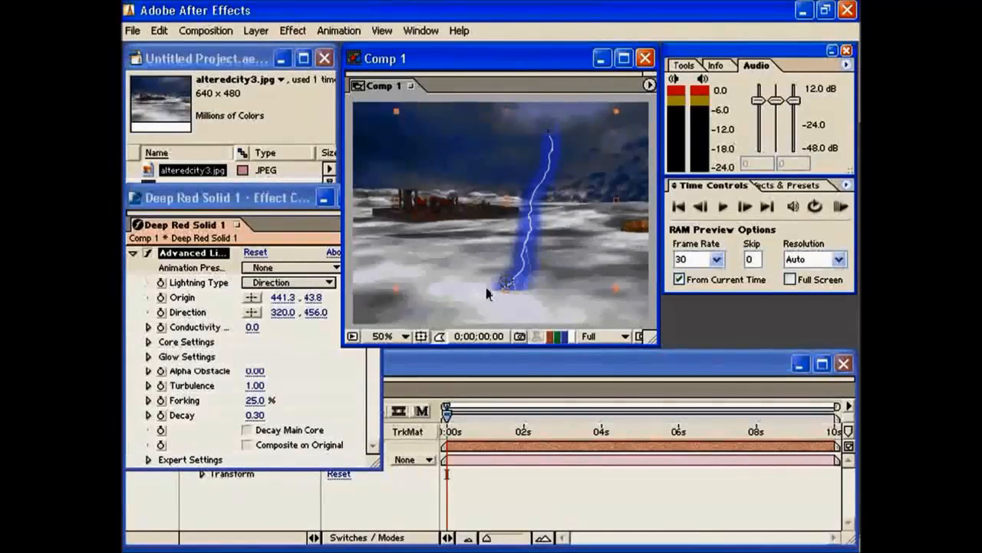
{"action": "left_click_drag", "start_coordinate": [506, 282], "coordinate": [551, 319]}
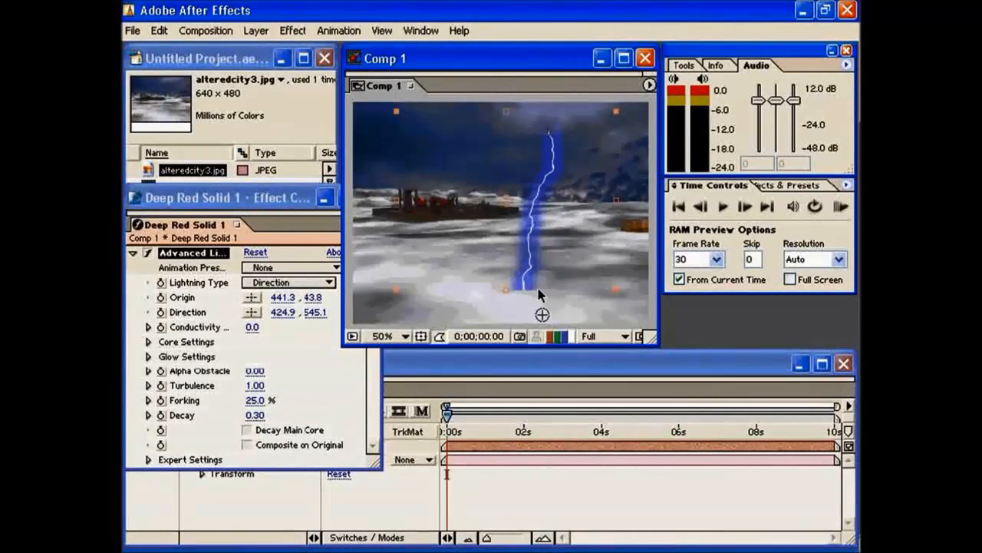
{"action": "left_click_drag", "start_coordinate": [542, 315], "coordinate": [472, 234]}
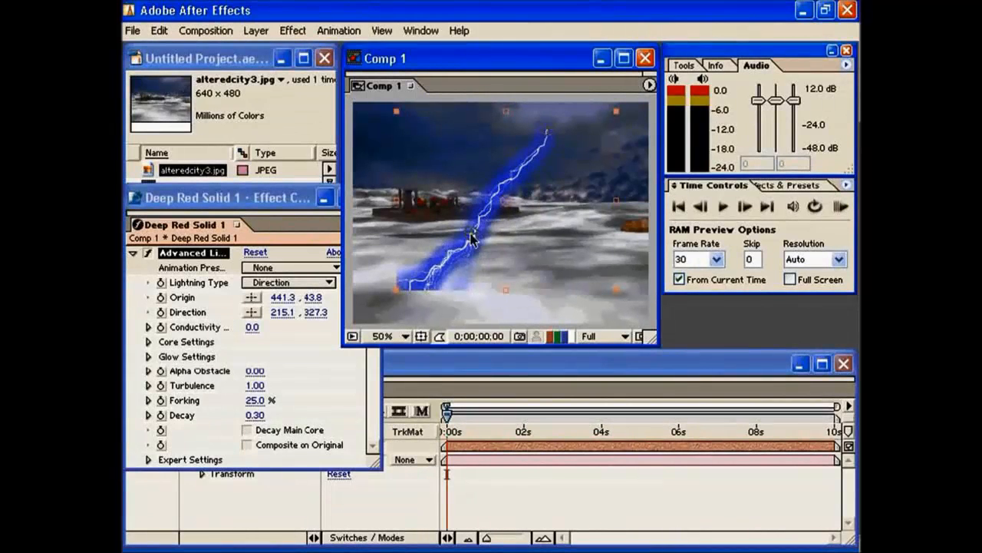
{"action": "left_click_drag", "start_coordinate": [470, 240], "coordinate": [454, 244]}
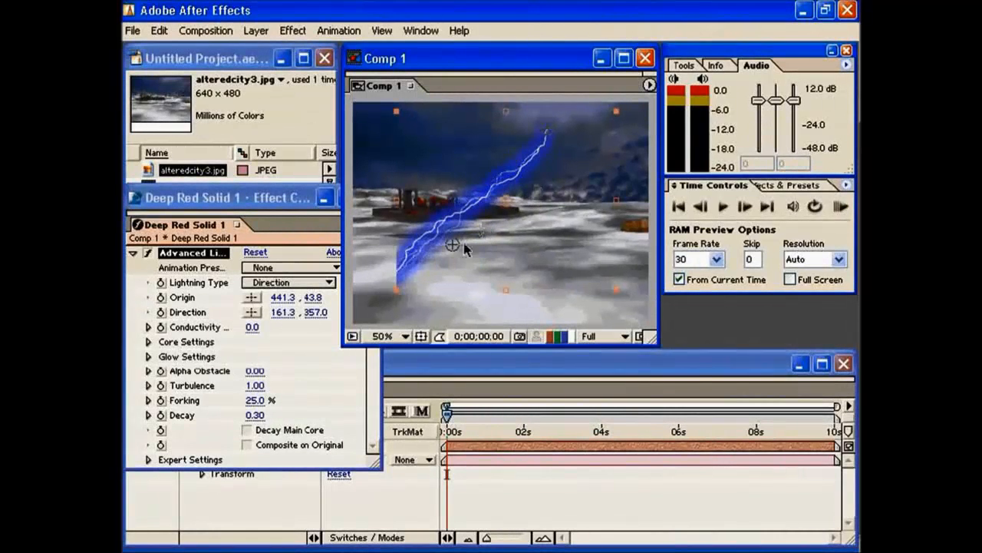
Add the Audio Waveform render effect to the red solid and move its End Point to about 570.6, 378.6.
{"action": "left_click", "coordinate": [293, 31]}
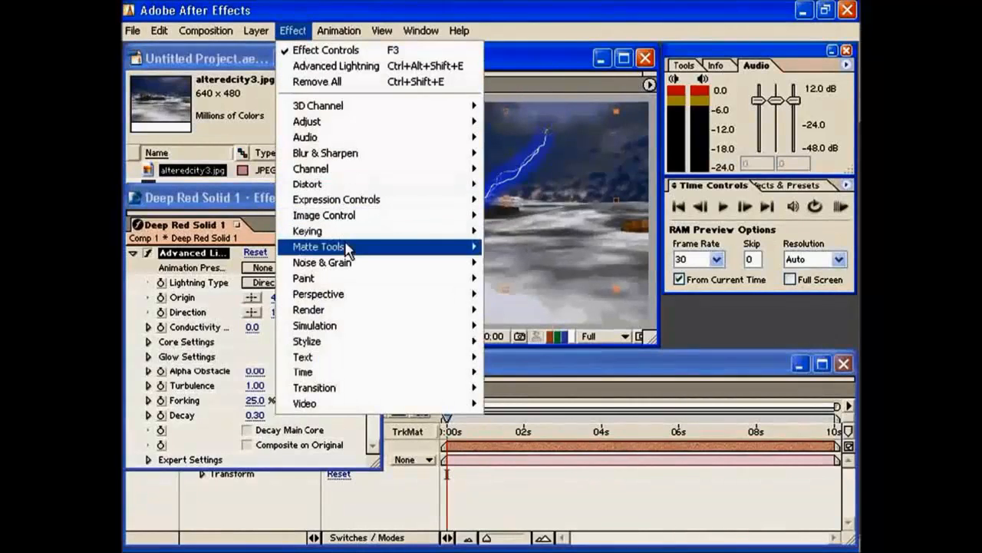
{"action": "mouse_move", "coordinate": [363, 319]}
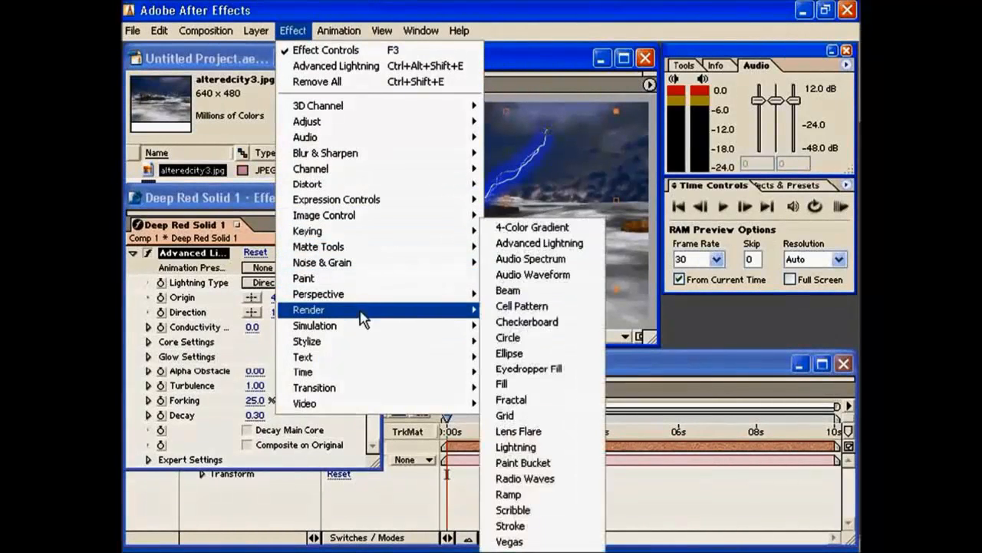
{"action": "left_click", "coordinate": [541, 273]}
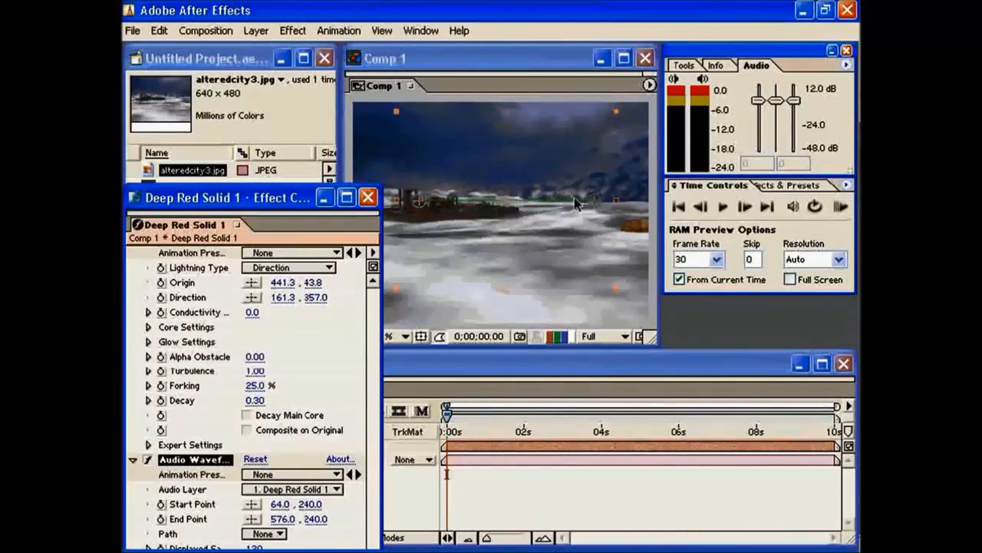
{"action": "left_click_drag", "start_coordinate": [597, 207], "coordinate": [593, 255]}
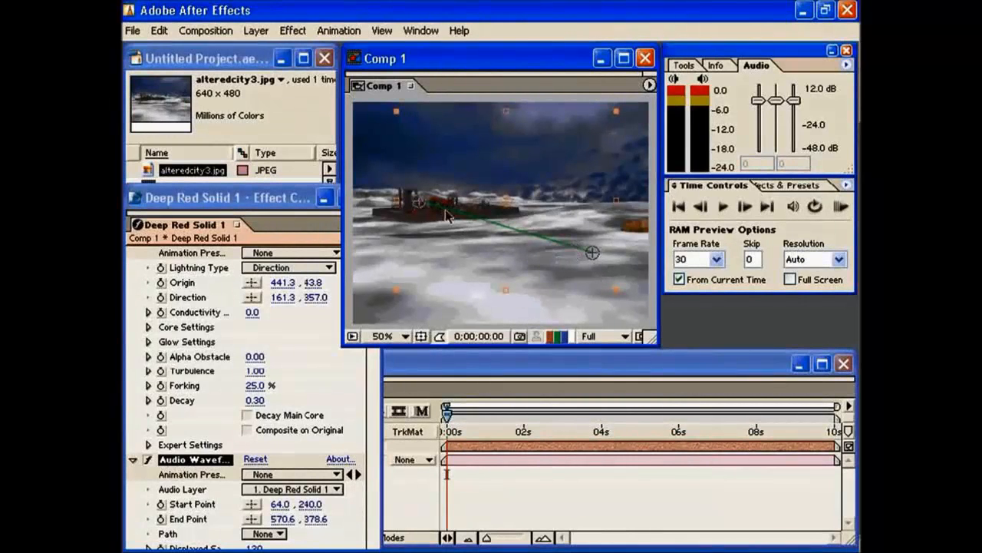
{"action": "left_click", "coordinate": [263, 534]}
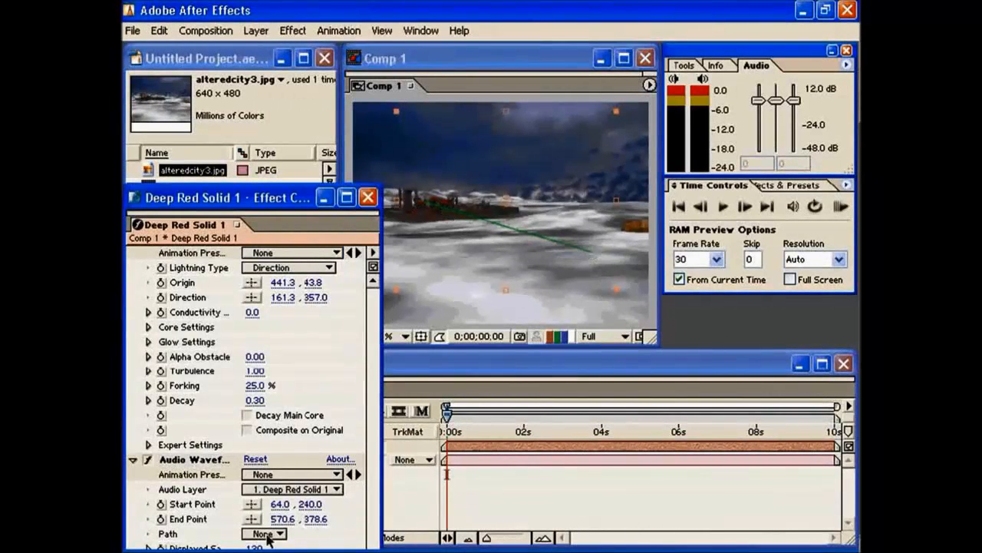
{"action": "left_click", "coordinate": [265, 533]}
{"action": "left_click", "coordinate": [330, 528]}
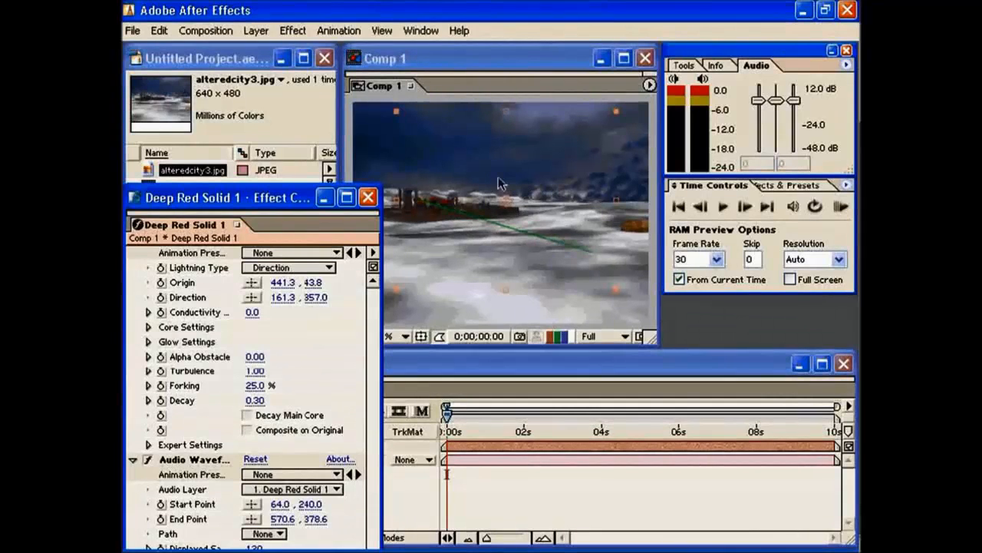
{"action": "left_click", "coordinate": [484, 223]}
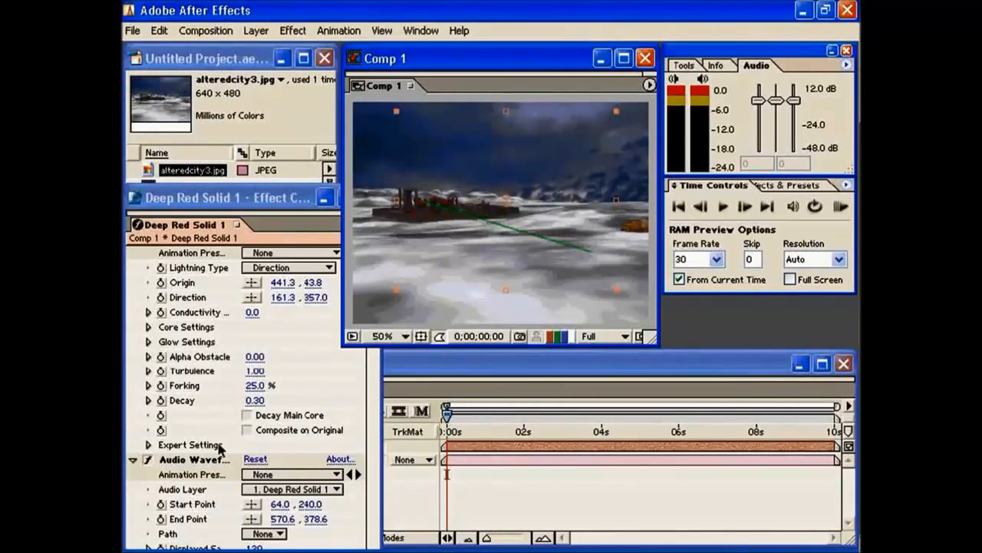
Delete the Audio Waveform effect from the red solid and move the lightning layer slightly right and down.
{"action": "left_click", "coordinate": [196, 461]}
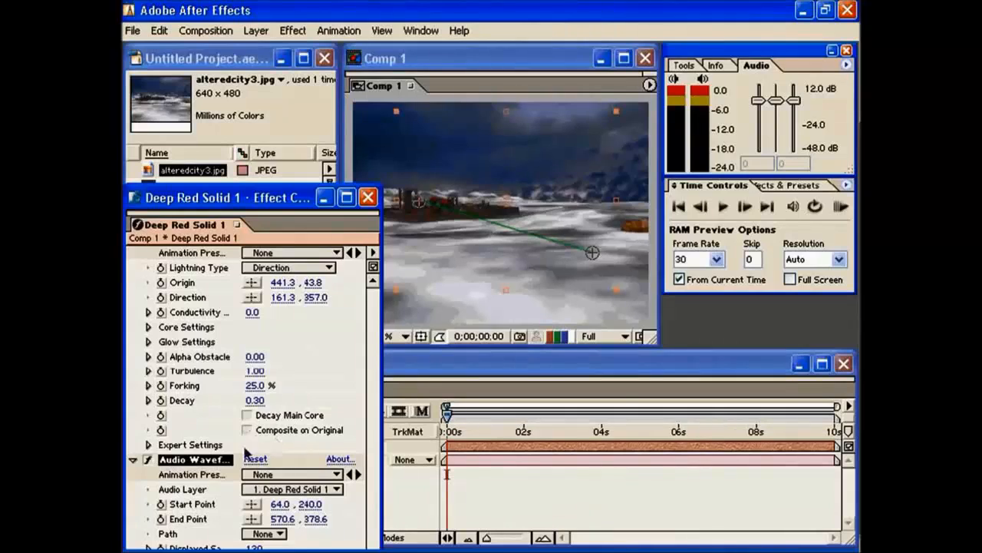
{"action": "key", "text": "Delete"}
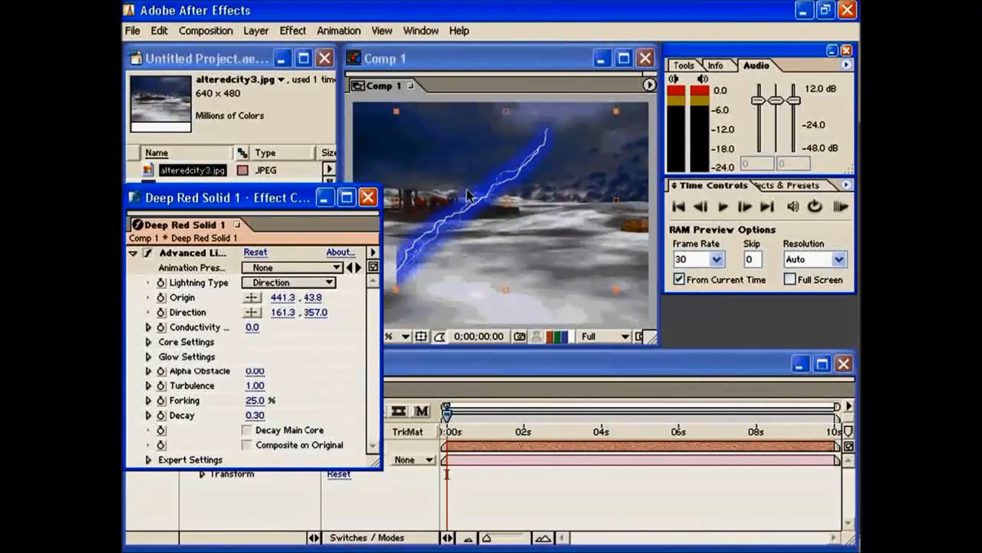
{"action": "left_click_drag", "start_coordinate": [530, 157], "coordinate": [547, 164]}
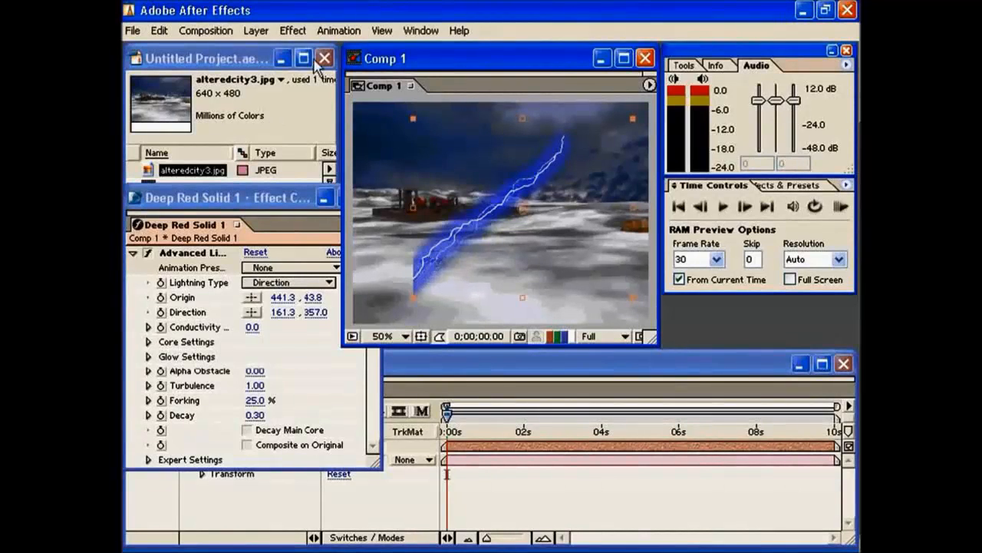
Add the Cell Pattern render effect to the red solid, and switch Advanced Lightning's Composite on Original on and back off.
{"action": "left_click", "coordinate": [293, 31]}
{"action": "mouse_move", "coordinate": [375, 318]}
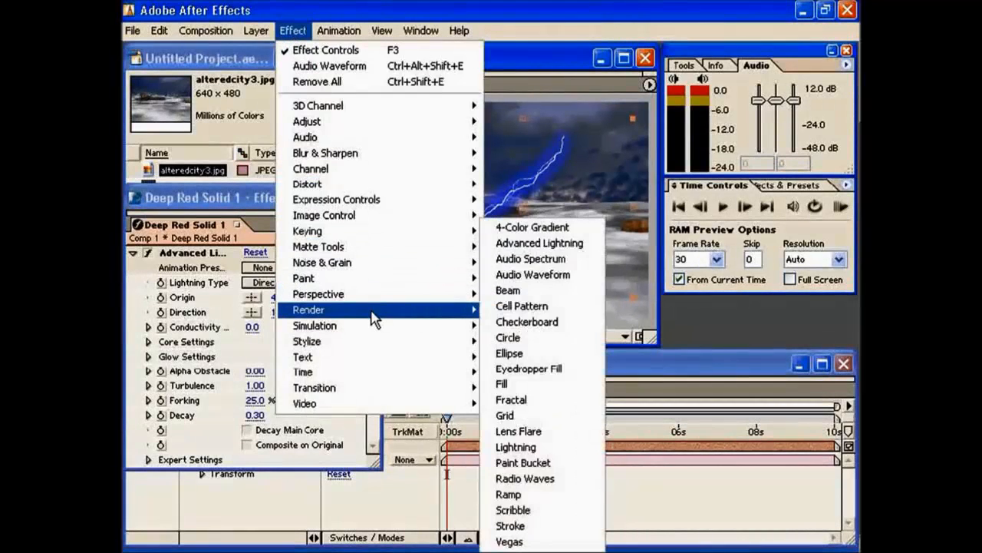
{"action": "left_click", "coordinate": [537, 306]}
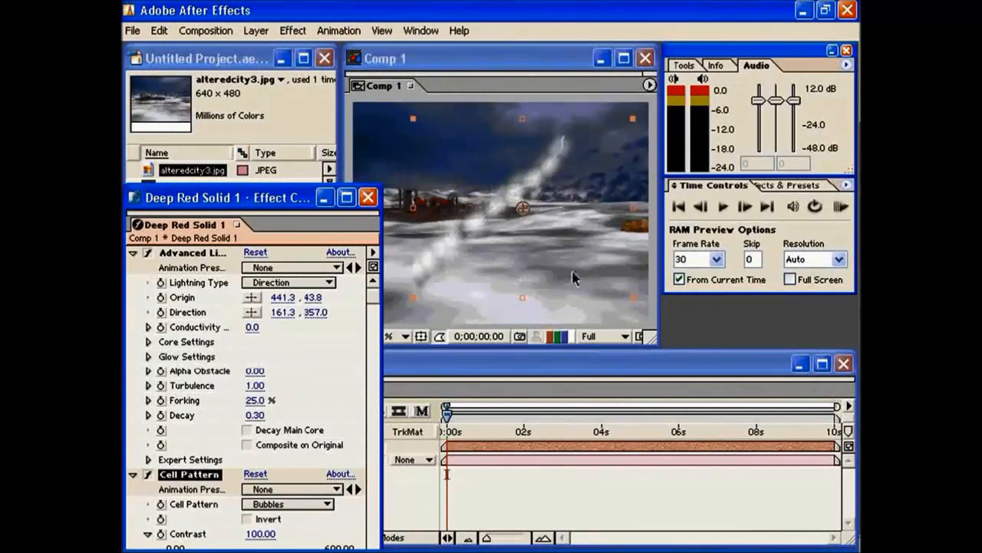
{"action": "left_click", "coordinate": [247, 445]}
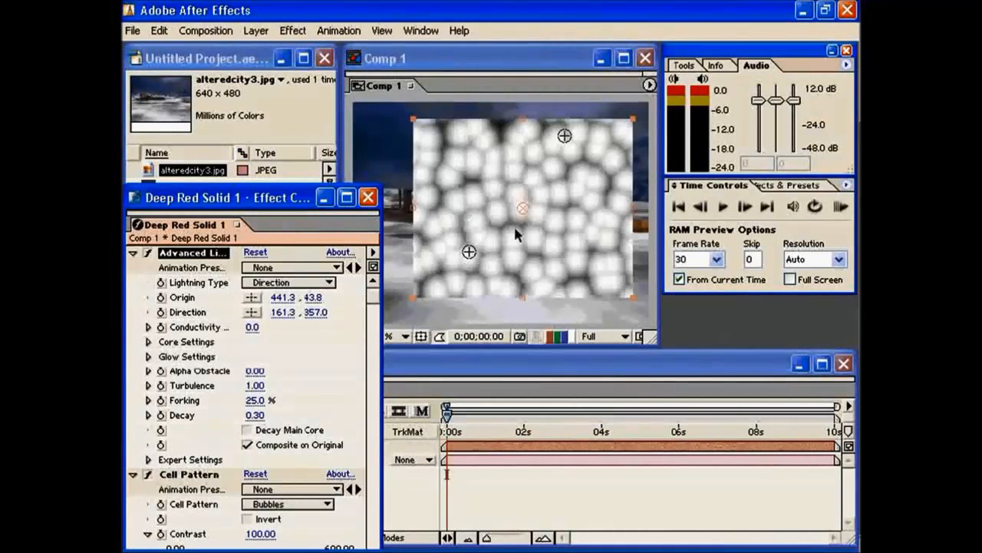
{"action": "left_click", "coordinate": [245, 445]}
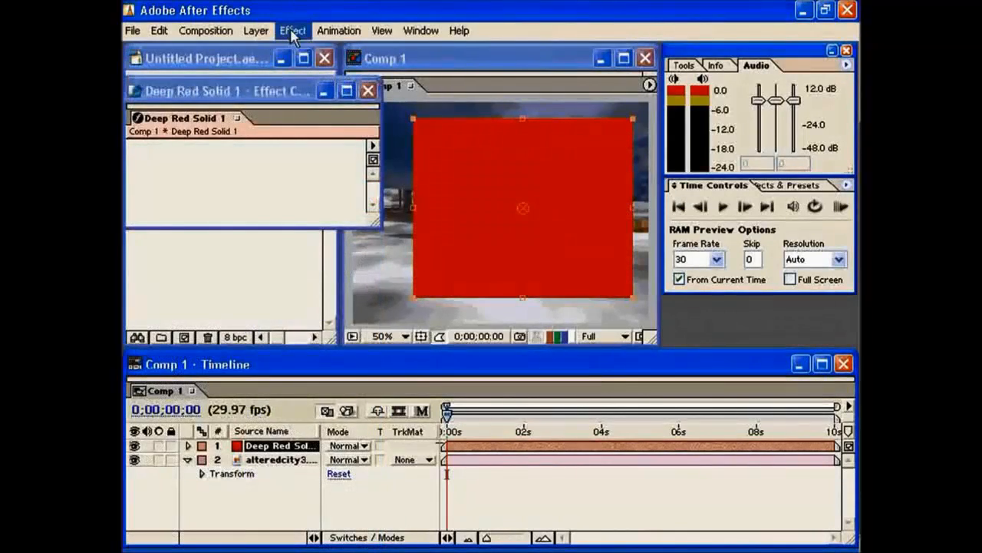
Apply the Shatter simulation effect to the red solid.
{"action": "left_click", "coordinate": [292, 32]}
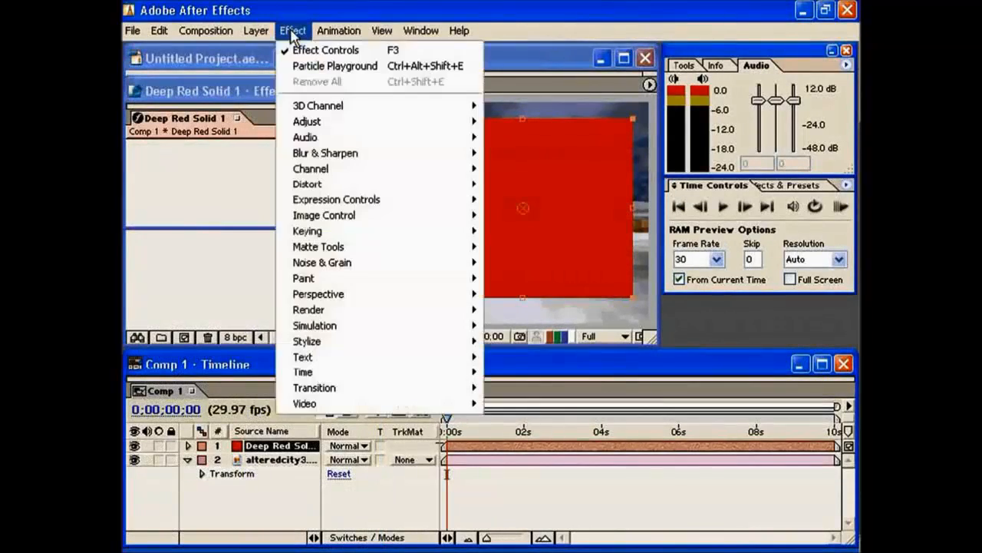
{"action": "mouse_move", "coordinate": [344, 317]}
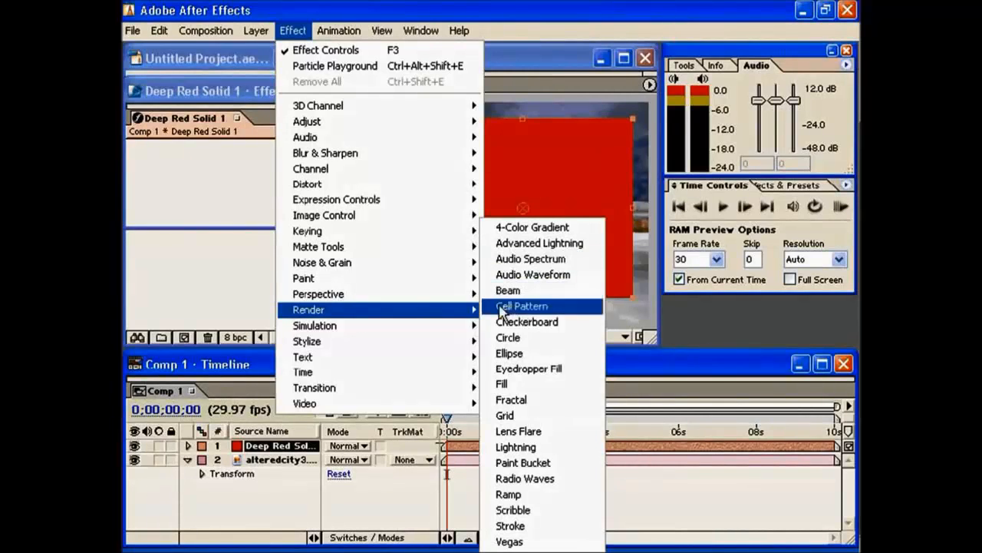
{"action": "mouse_move", "coordinate": [406, 336]}
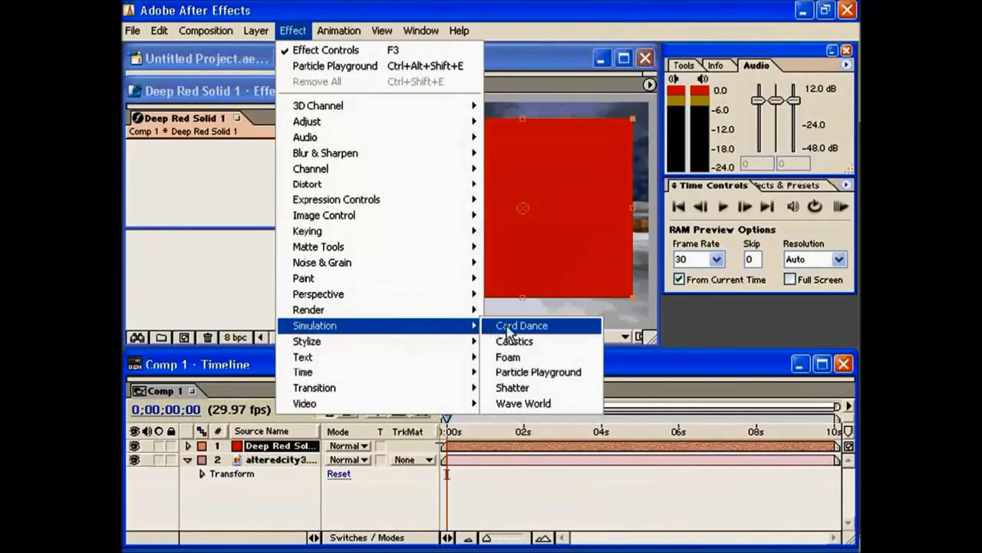
{"action": "left_click", "coordinate": [528, 388]}
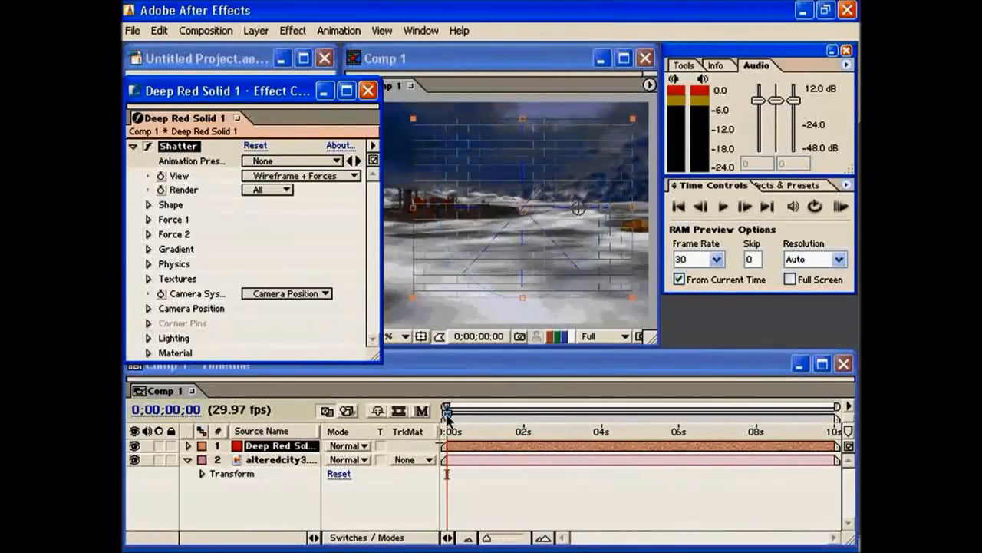
Set the Shatter View to Rendered and preview the breakup from the start to 0;00;01;29.
{"action": "mouse_move", "coordinate": [447, 417]}
{"action": "left_mouse_down"}
{"action": "mouse_move", "coordinate": [466, 418]}
{"action": "mouse_move", "coordinate": [445, 417]}
{"action": "left_mouse_up"}
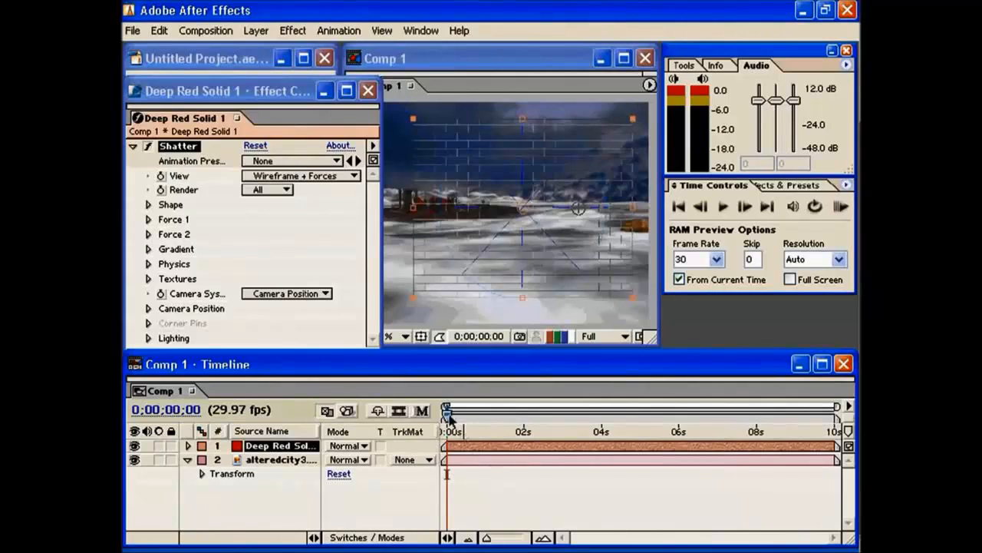
{"action": "left_click", "coordinate": [298, 175]}
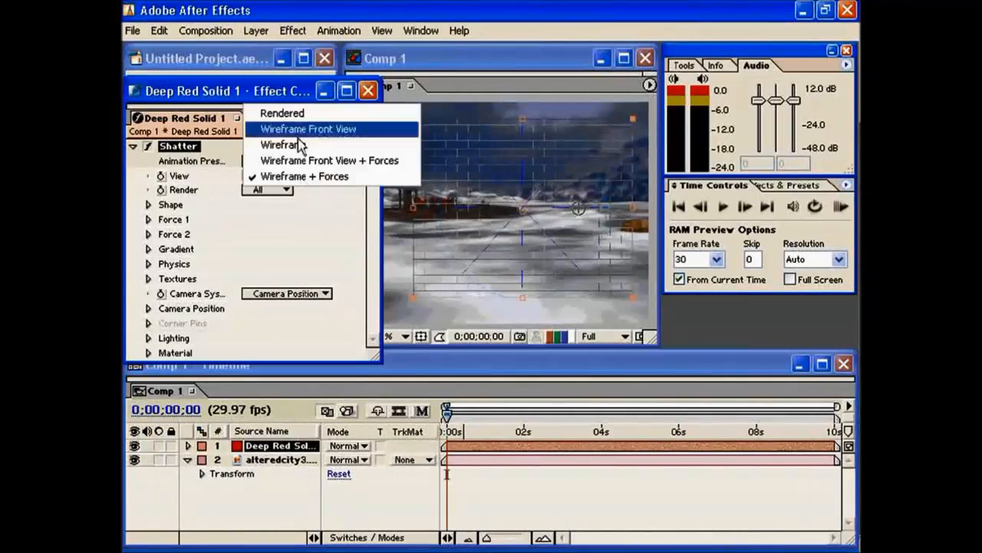
{"action": "left_click", "coordinate": [295, 127]}
{"action": "left_click", "coordinate": [311, 176]}
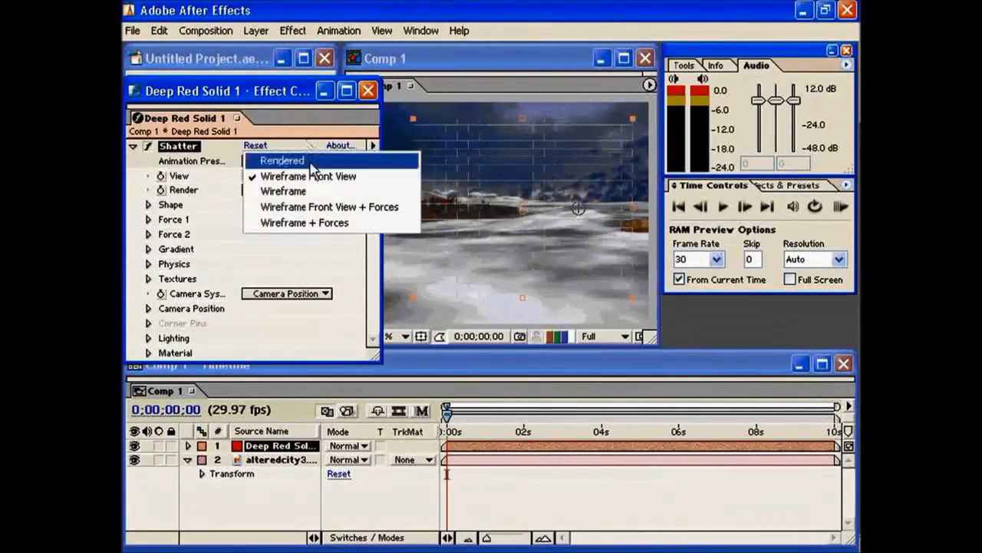
{"action": "left_click", "coordinate": [311, 162]}
{"action": "key", "text": "KP_0"}
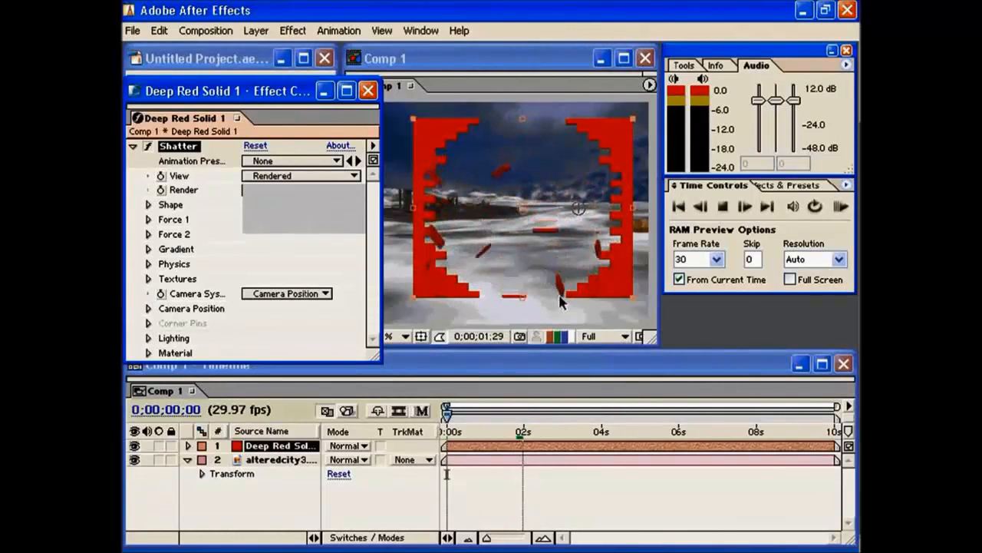
{"action": "key", "text": "space"}
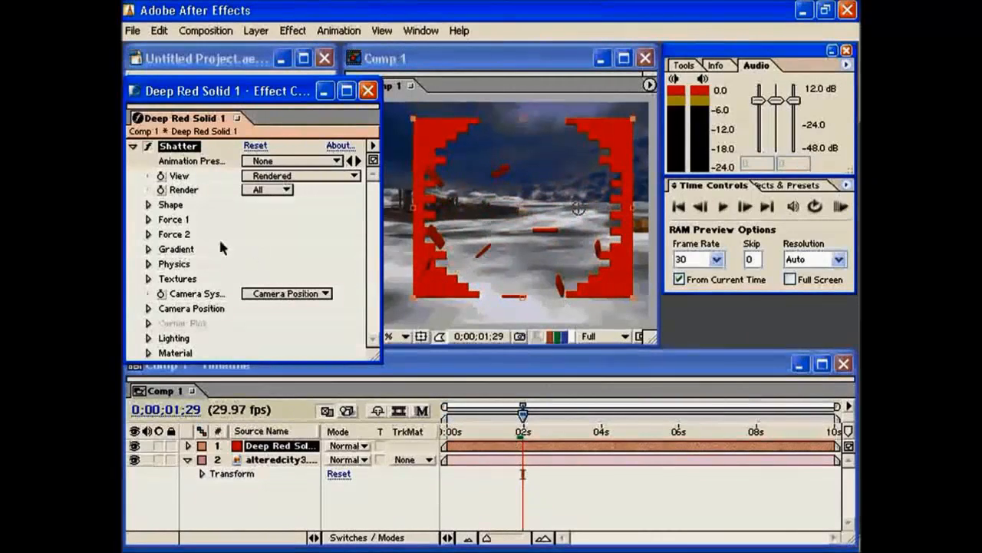
Set the Shatter shape pattern to Carpenter's Wheel and play the animation from the start to 0;00;00;04.
{"action": "left_click", "coordinate": [149, 205]}
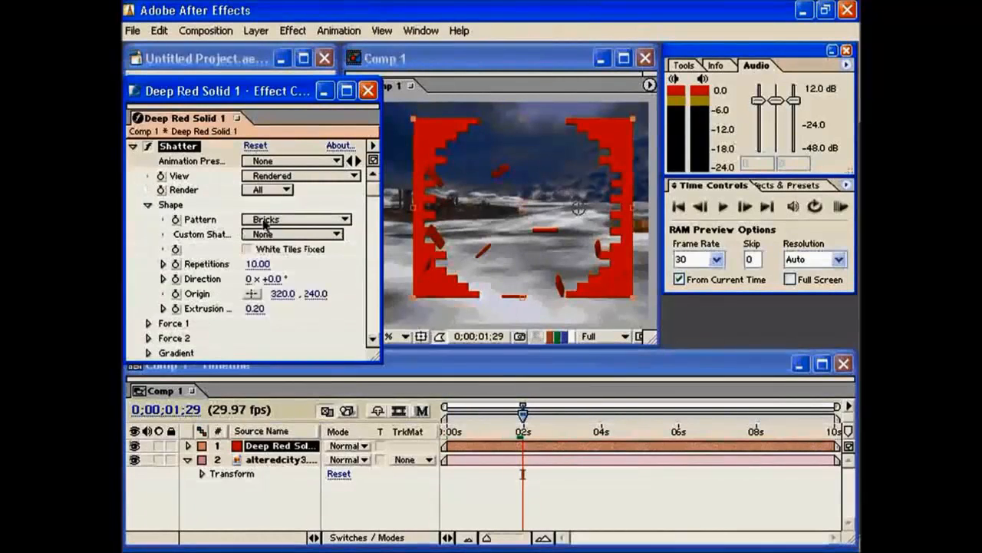
{"action": "left_click", "coordinate": [266, 220]}
{"action": "left_click", "coordinate": [285, 236]}
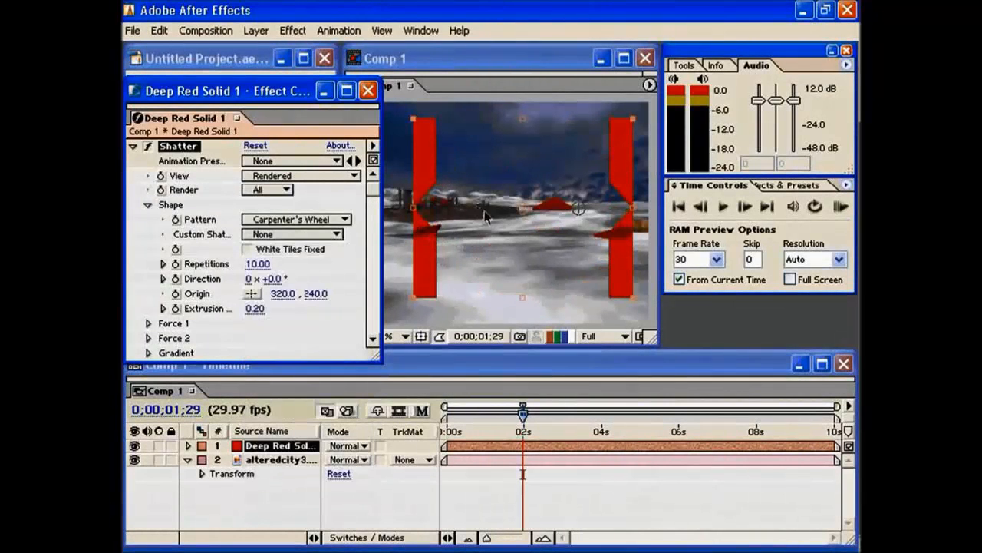
{"action": "left_click_drag", "start_coordinate": [524, 409], "coordinate": [445, 415]}
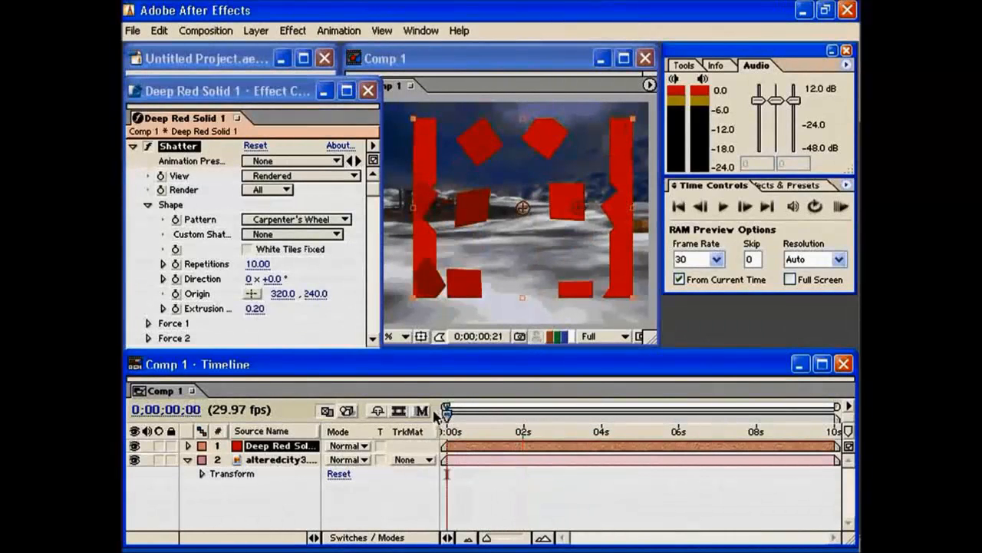
{"action": "key", "text": "space"}
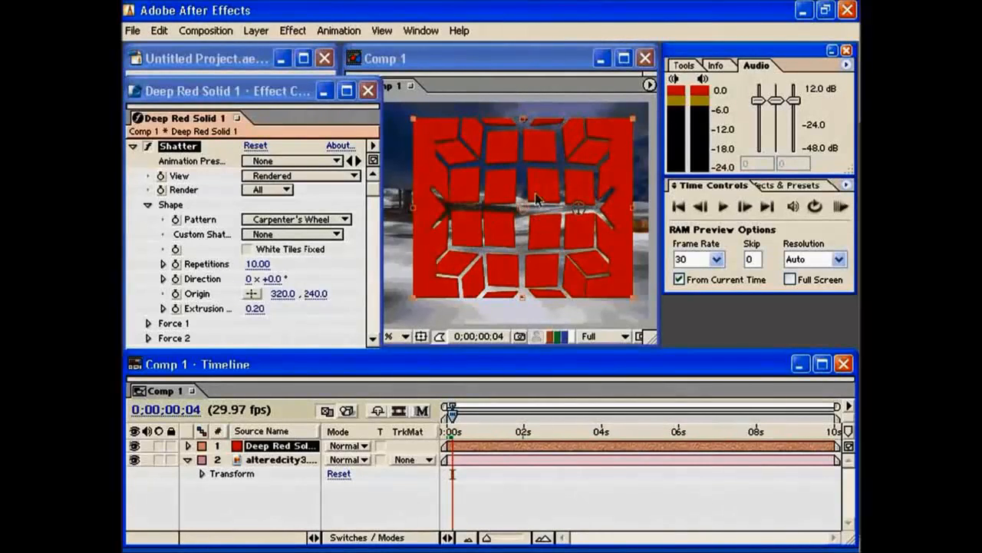
Try the Chevrons pattern for the Shatter shape, then change the pattern to Eggs.
{"action": "left_click", "coordinate": [295, 220]}
{"action": "left_click", "coordinate": [307, 243]}
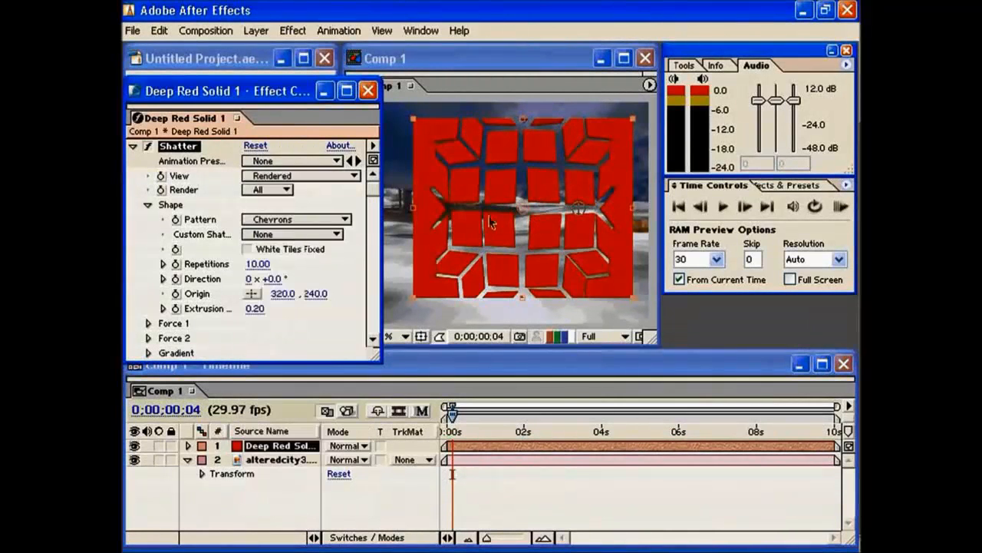
{"action": "left_click", "coordinate": [295, 220]}
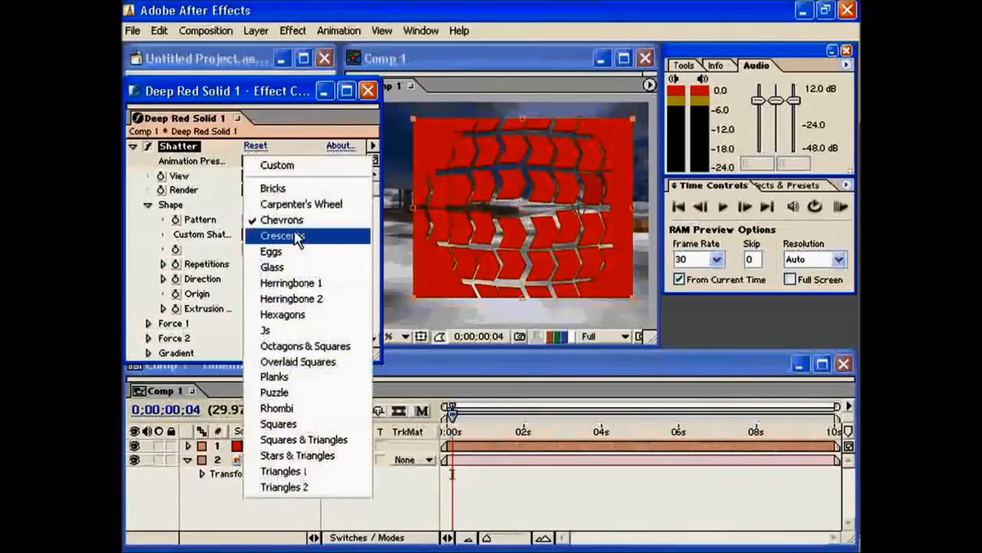
{"action": "left_click", "coordinate": [296, 254]}
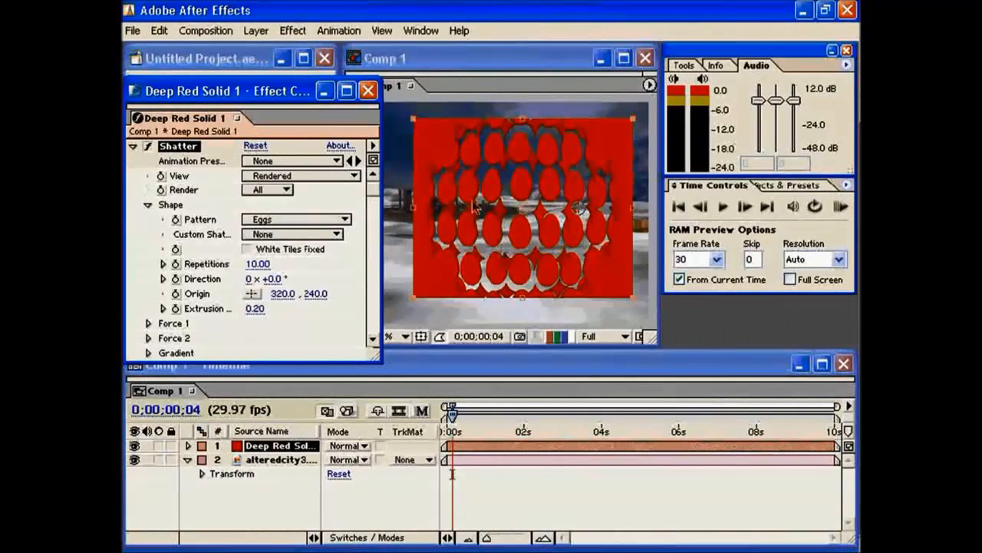
Remove the Shatter effect from the red solid.
{"action": "left_click", "coordinate": [295, 34]}
{"action": "left_click", "coordinate": [222, 111]}
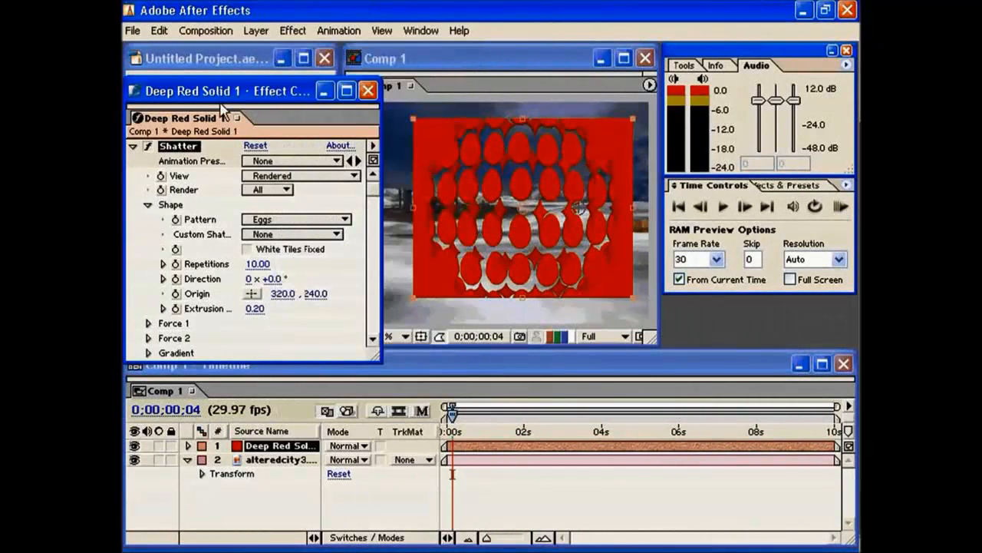
{"action": "key", "text": "Delete"}
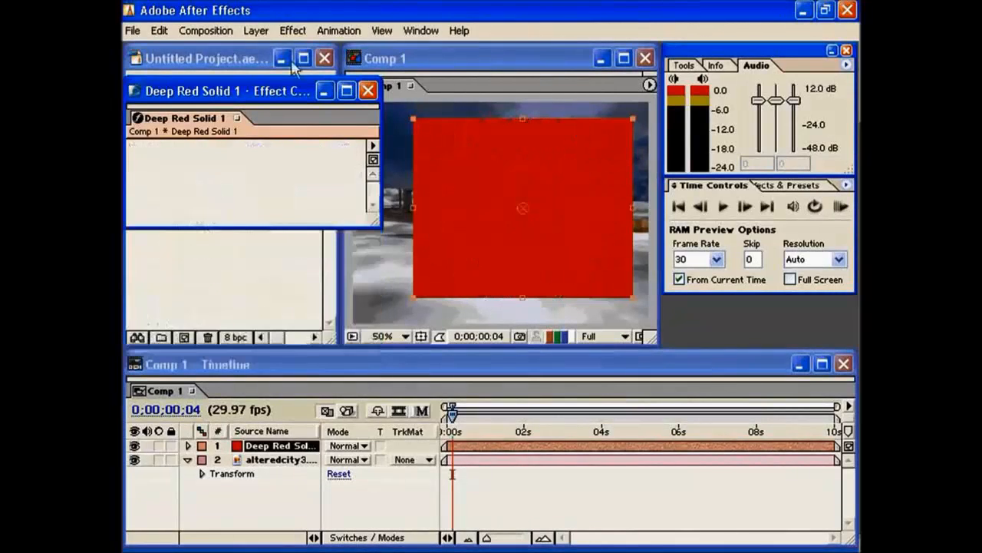
Apply the Particle Playground simulation effect to the red solid and preview its particles.
{"action": "left_click", "coordinate": [293, 30]}
{"action": "mouse_move", "coordinate": [350, 326]}
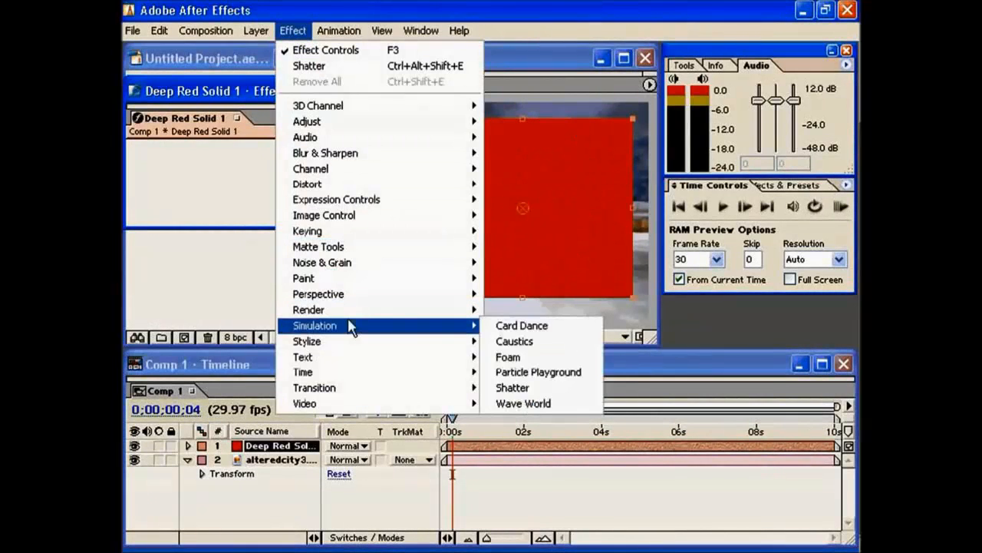
{"action": "left_click", "coordinate": [568, 372]}
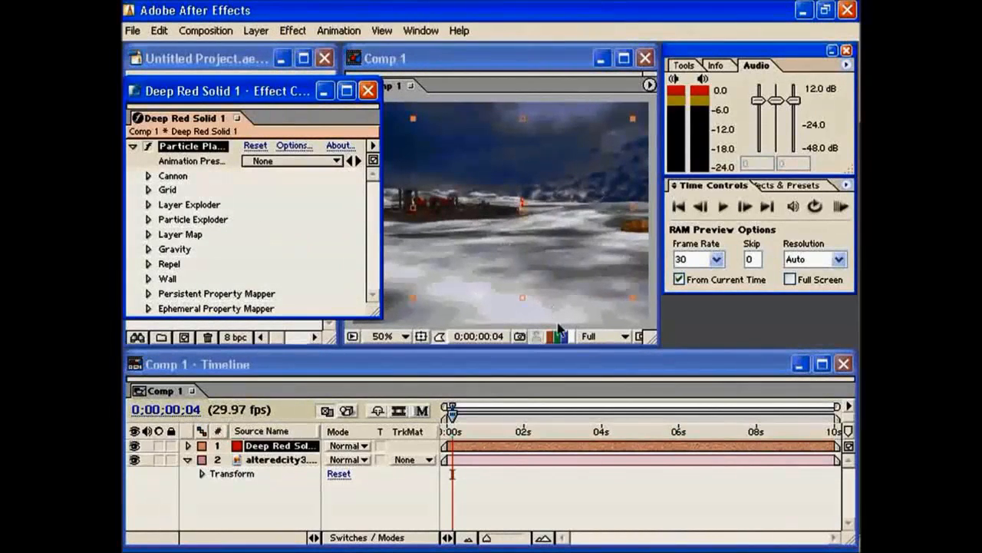
{"action": "key", "text": "space"}
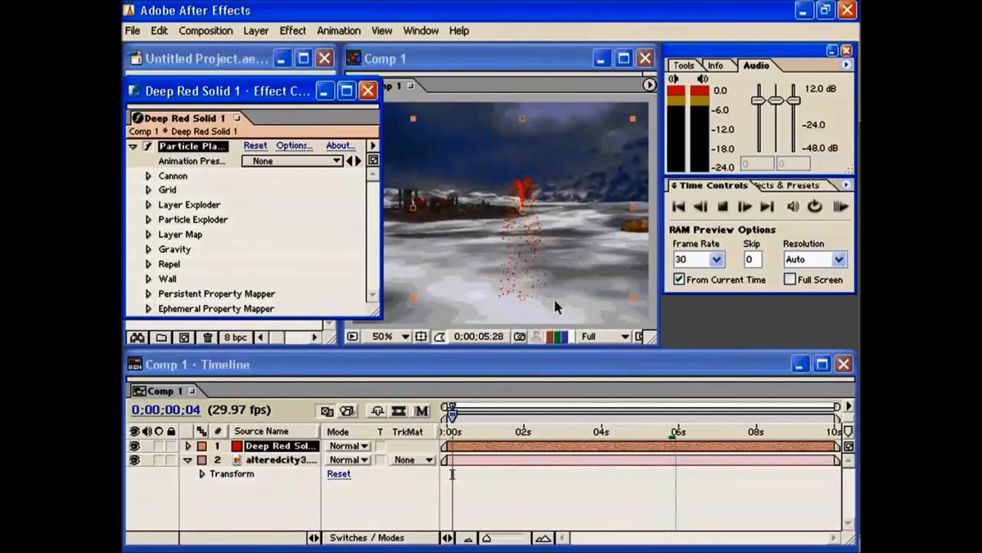
{"action": "key", "text": "space"}
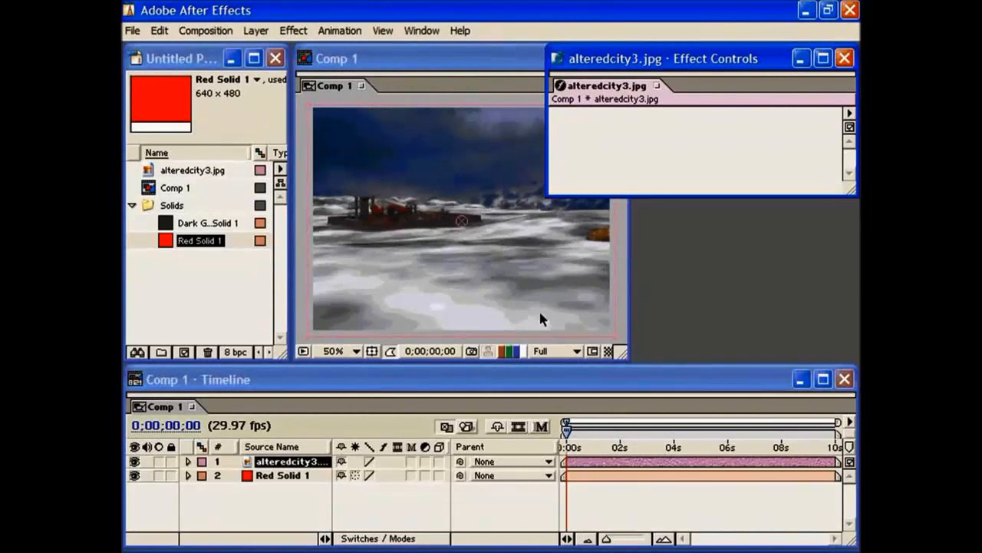
Apply the Block Dissolve transition to the alteredcity3.jpg layer and raise its Transition Completion to 100%.
{"action": "left_click", "coordinate": [286, 33]}
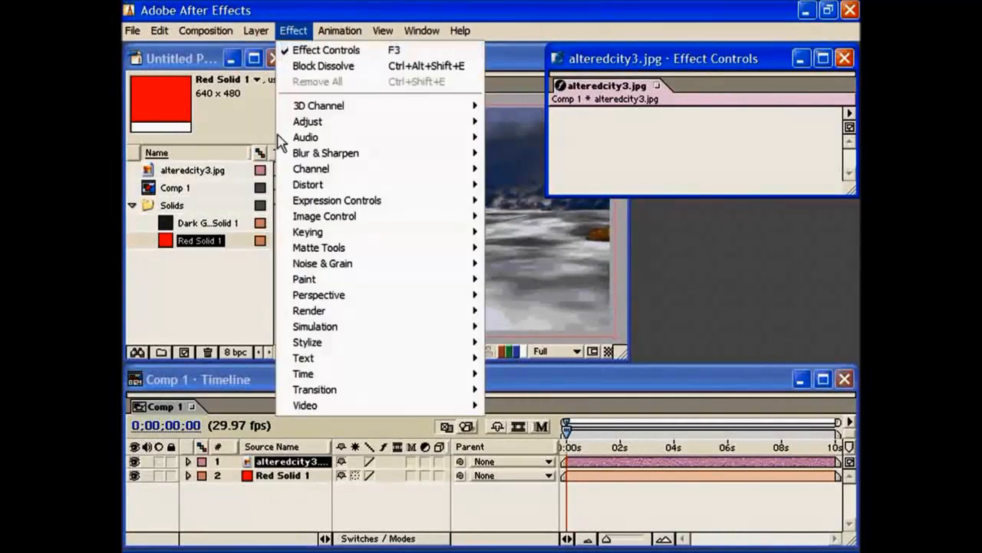
{"action": "mouse_move", "coordinate": [476, 396]}
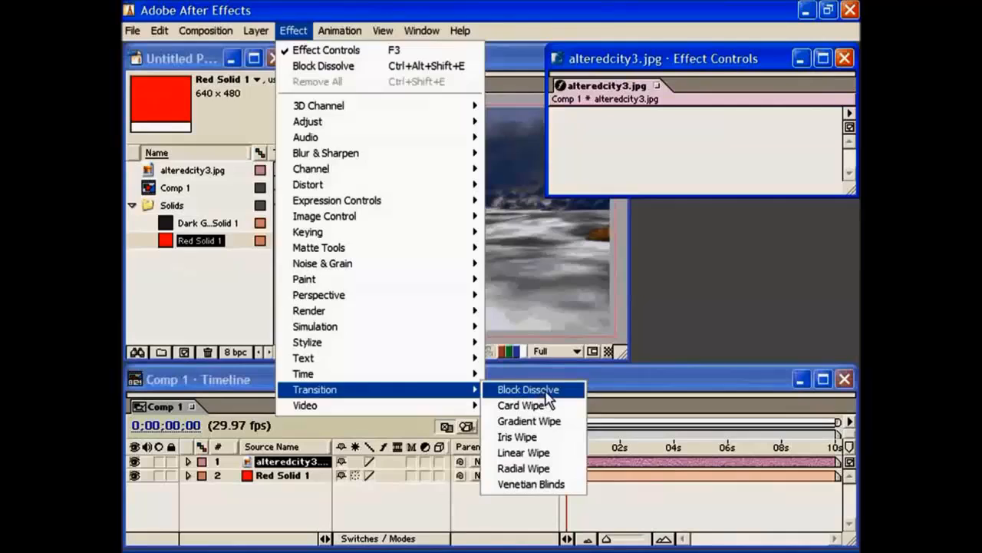
{"action": "left_click", "coordinate": [547, 397]}
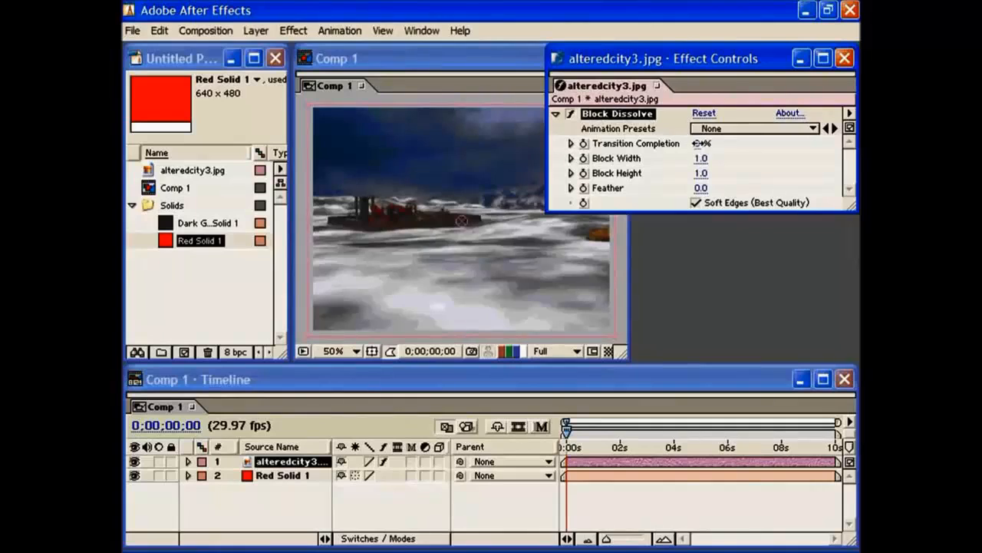
{"action": "left_click_drag", "start_coordinate": [699, 144], "coordinate": [704, 145]}
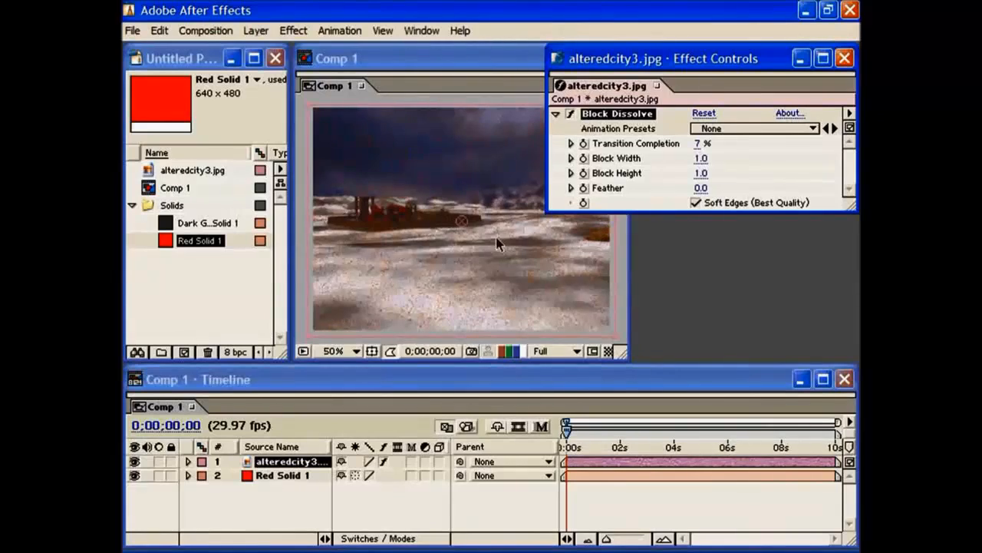
{"action": "left_click_drag", "start_coordinate": [694, 143], "coordinate": [794, 143]}
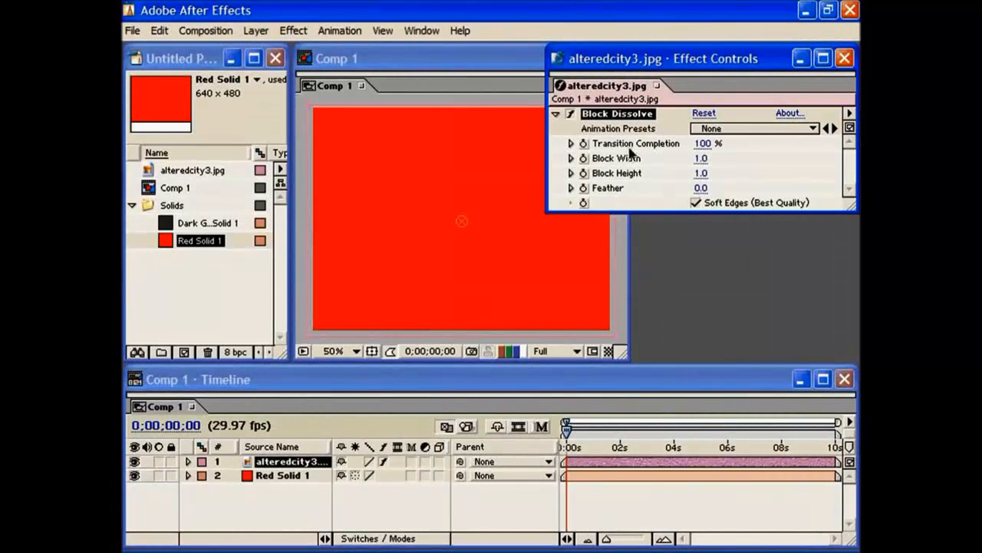
Replace the Block Dissolve effect on the alteredcity3.jpg layer with the Card Wipe transition.
{"action": "key", "text": "Delete"}
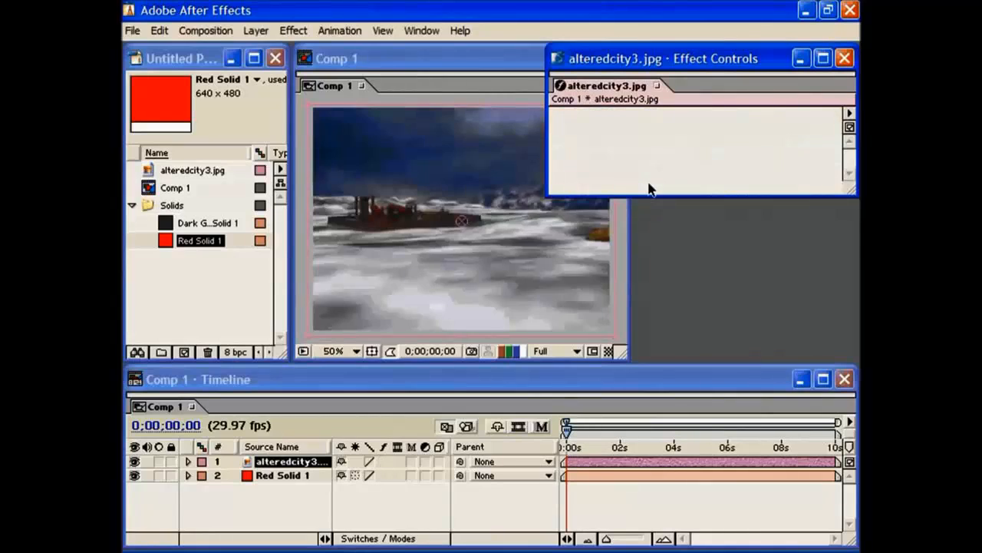
{"action": "left_click", "coordinate": [294, 30]}
{"action": "mouse_move", "coordinate": [314, 389]}
{"action": "left_click", "coordinate": [514, 404]}
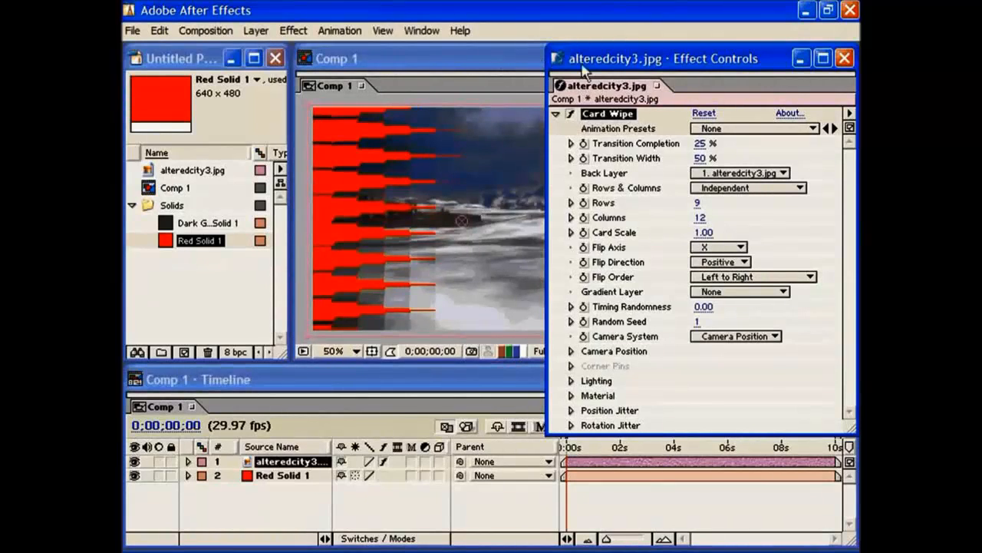
Raise the Card Wipe's Transition Completion to 100% and uncover the full composition view to check the result.
{"action": "left_click_drag", "start_coordinate": [583, 66], "coordinate": [621, 64]}
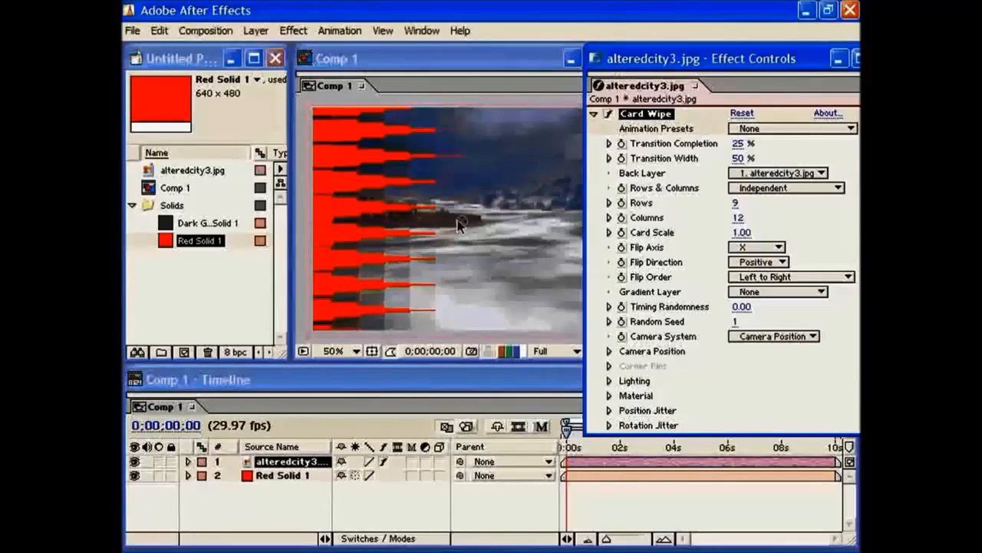
{"action": "left_click_drag", "start_coordinate": [738, 143], "coordinate": [814, 140]}
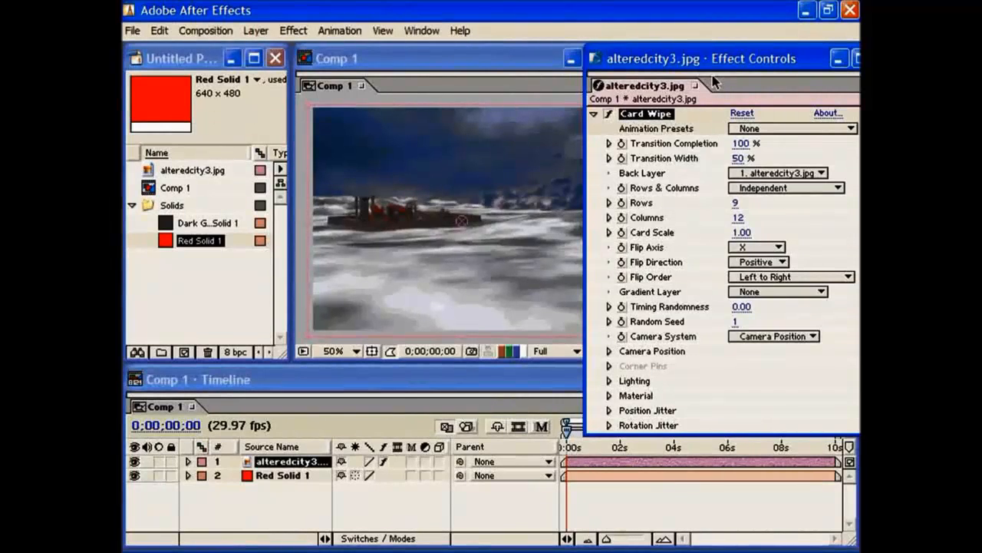
{"action": "left_click_drag", "start_coordinate": [714, 80], "coordinate": [762, 79]}
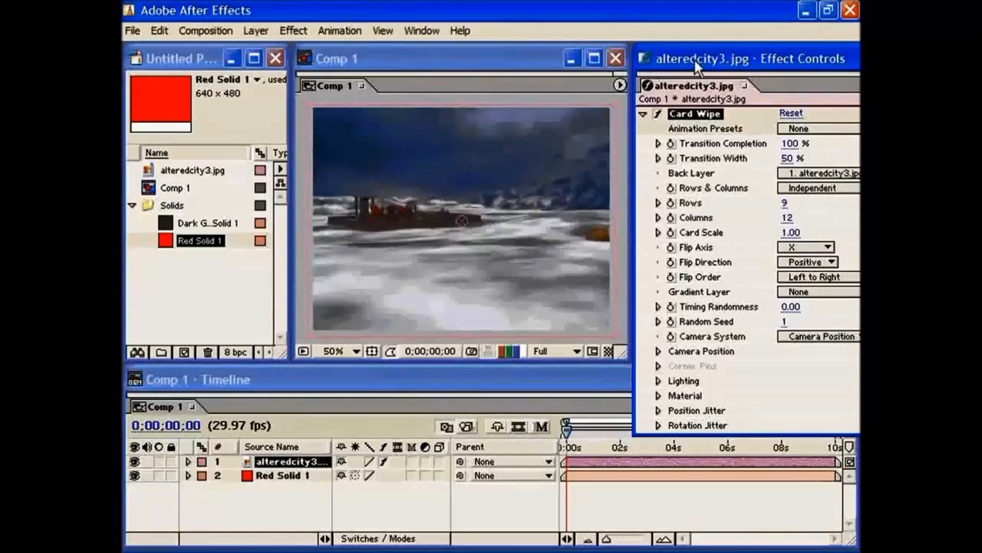
Set the Card Wipe's Back Layer to Red Solid 1, and preview the wipe by lowering Transition Completion to 0% and raising it to 100%.
{"action": "left_click_drag", "start_coordinate": [694, 62], "coordinate": [607, 61]}
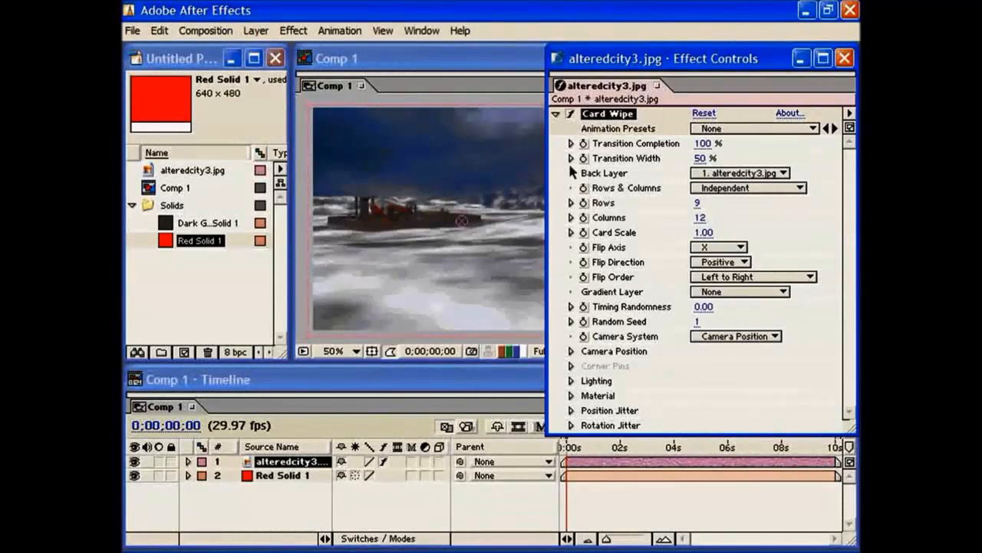
{"action": "left_click", "coordinate": [750, 175]}
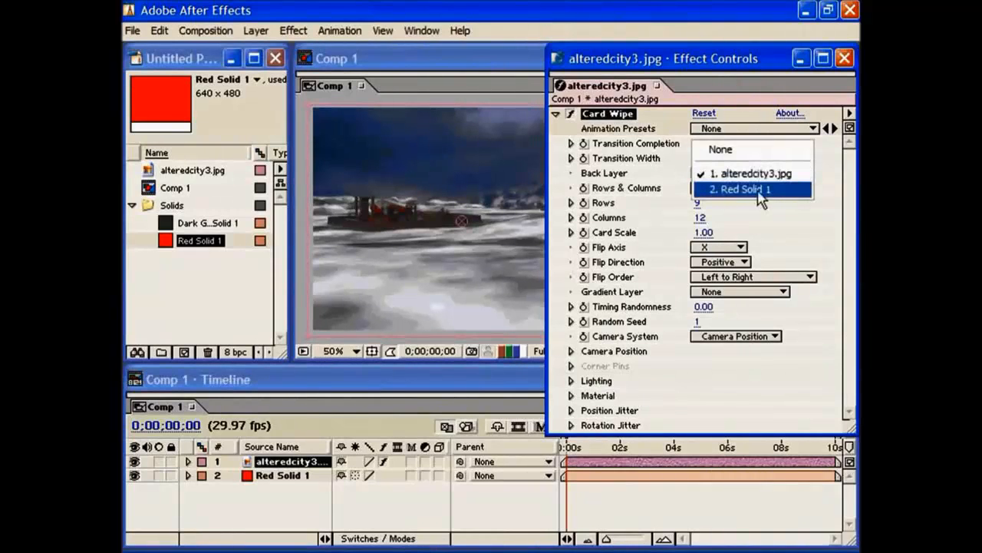
{"action": "left_click", "coordinate": [762, 194]}
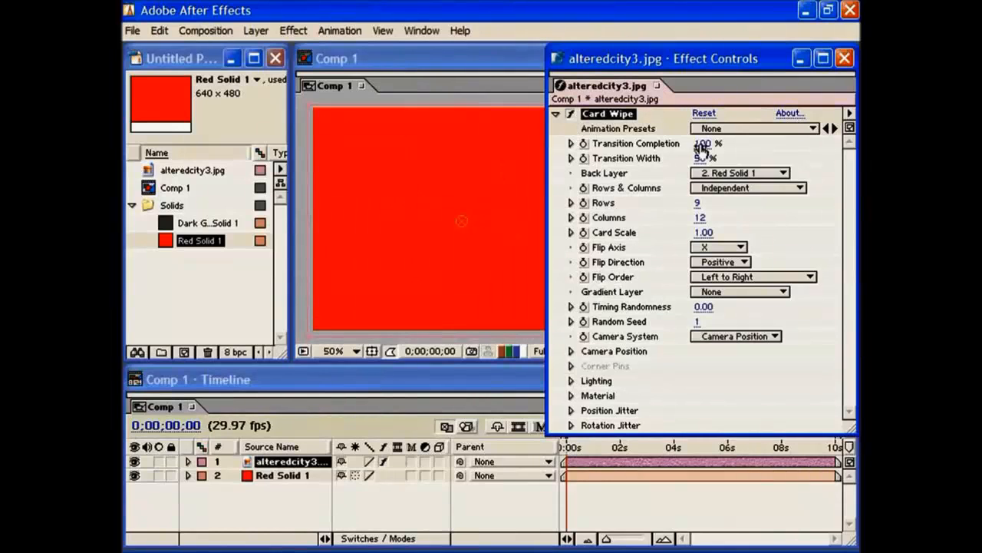
{"action": "left_click_drag", "start_coordinate": [702, 144], "coordinate": [679, 144]}
{"action": "left_click_drag", "start_coordinate": [560, 153], "coordinate": [505, 155]}
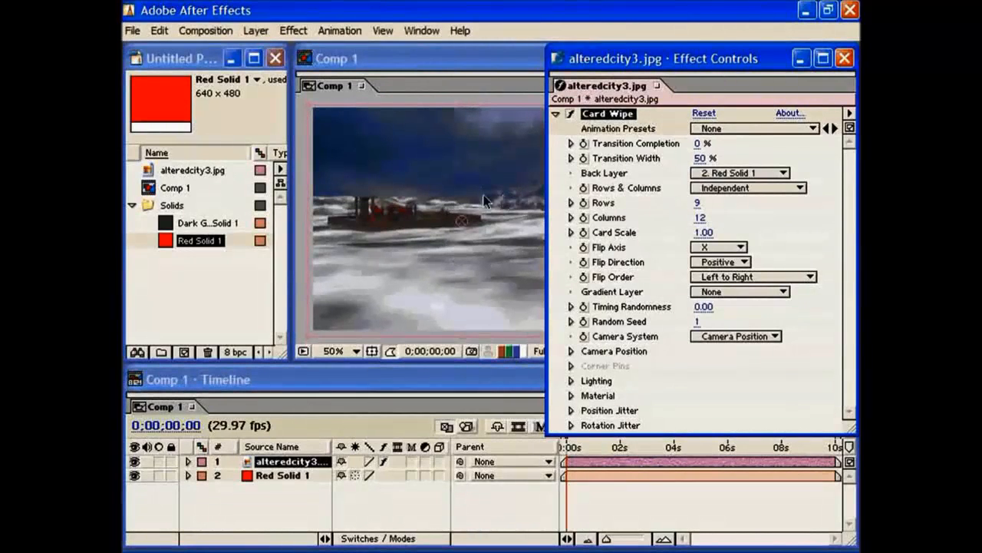
{"action": "left_click_drag", "start_coordinate": [697, 143], "coordinate": [778, 141]}
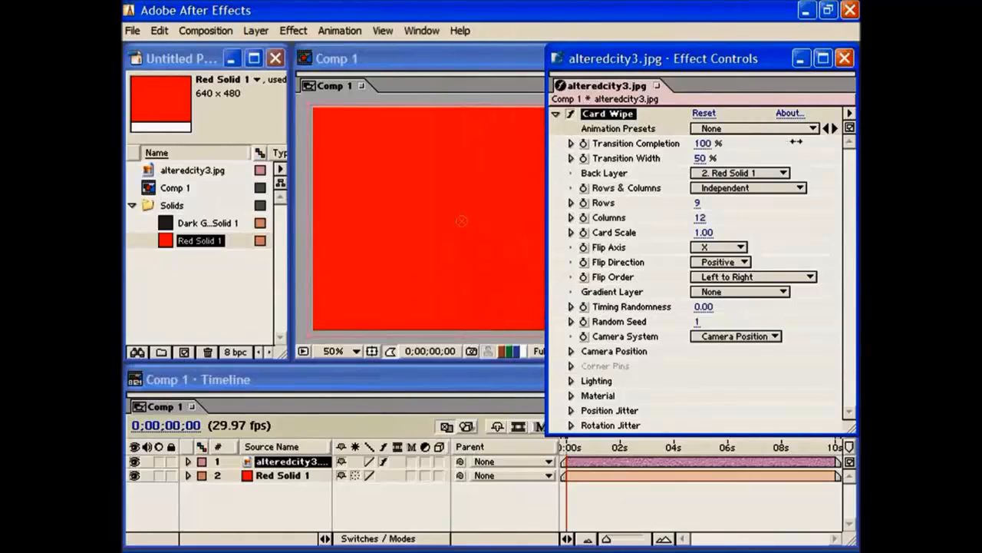